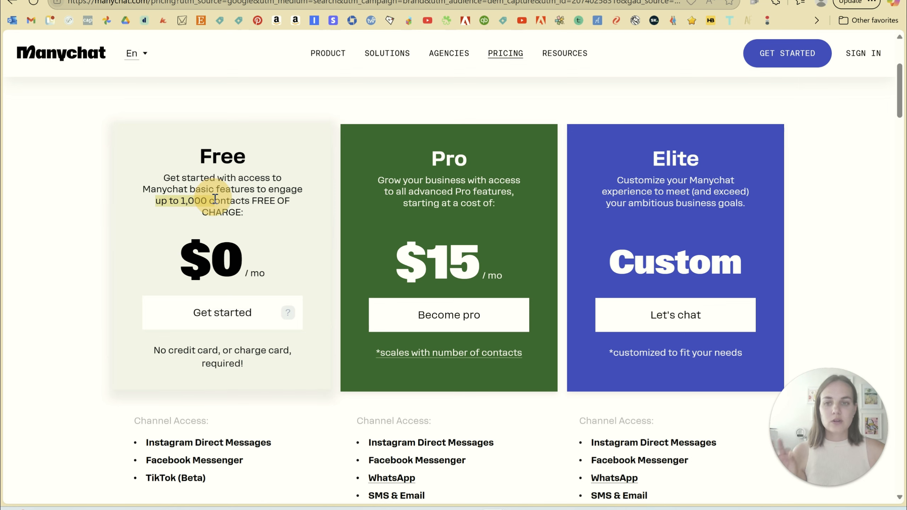
Examine the Free and Pro plan descriptions on the Manychat pricing page.
{"action": "left_click", "coordinate": [215, 198]}
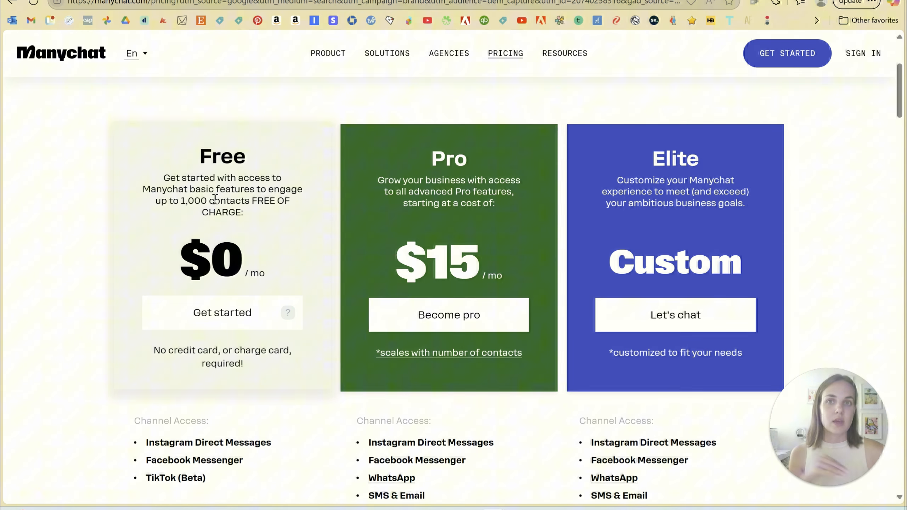
{"action": "double_click", "coordinate": [460, 163]}
{"action": "left_click_drag", "start_coordinate": [481, 174], "coordinate": [507, 205]}
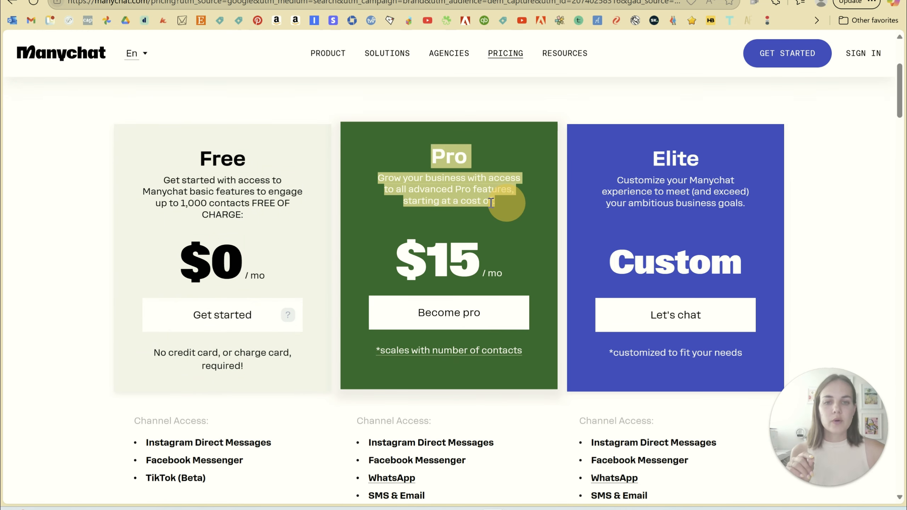
{"action": "left_click", "coordinate": [468, 200]}
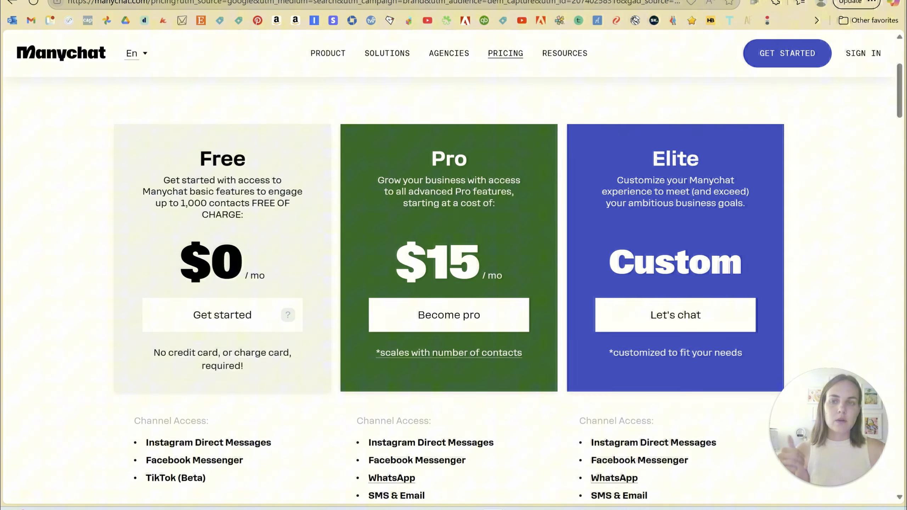
Switch to the Manychat dashboard and create a new automation from the "Auto-DM links from comments" template.
{"action": "left_click", "coordinate": [60, 1]}
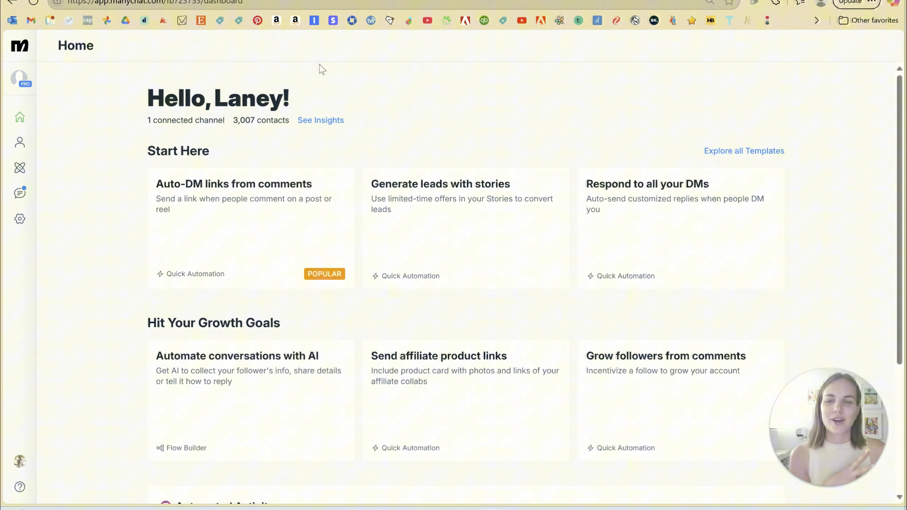
{"action": "left_click", "coordinate": [19, 168]}
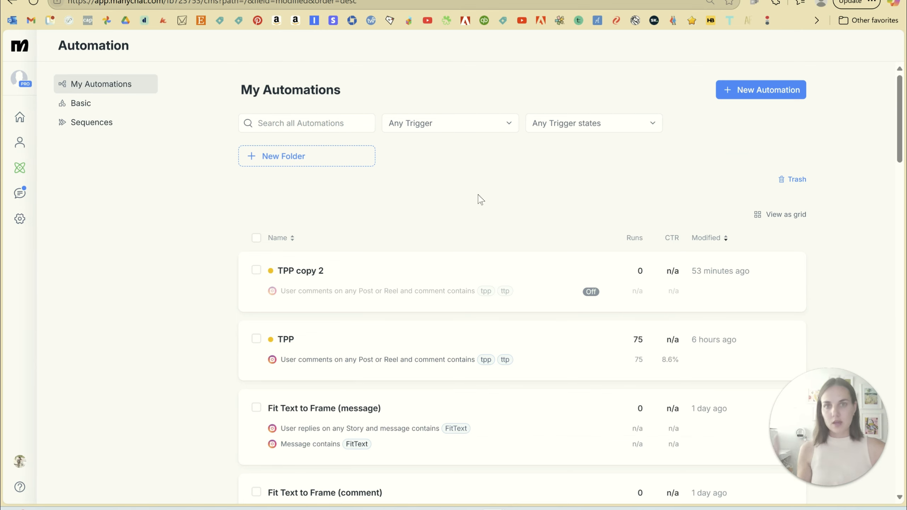
{"action": "left_click", "coordinate": [743, 90]}
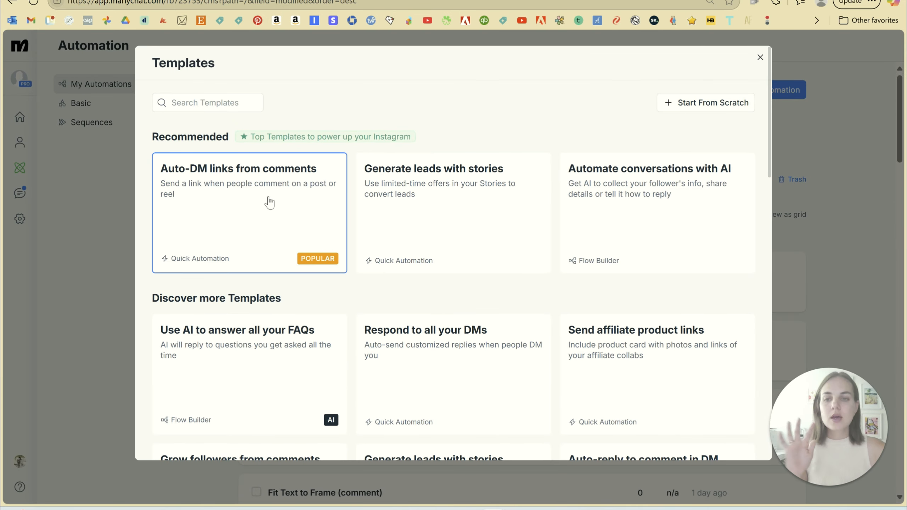
{"action": "scroll", "coordinate": [263, 203], "scroll_direction": "down", "scroll_amount": 10}
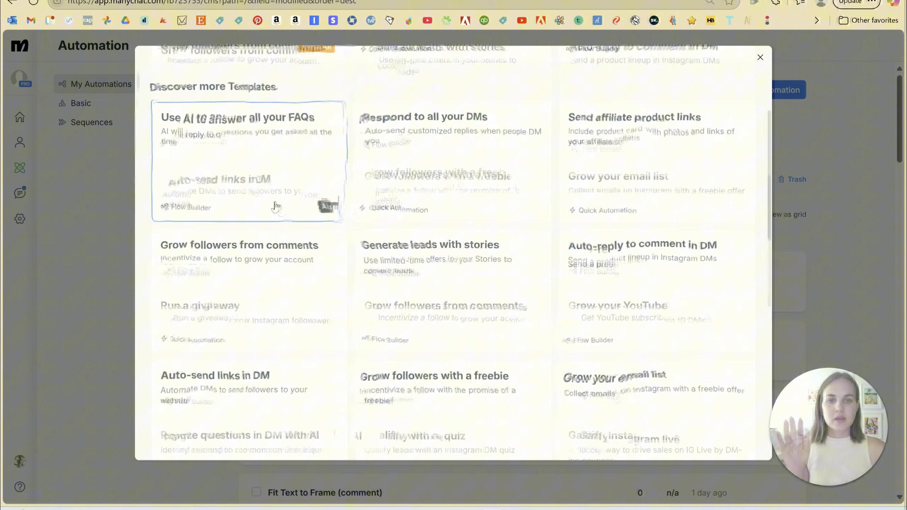
{"action": "scroll", "coordinate": [275, 205], "scroll_direction": "up", "scroll_amount": 10}
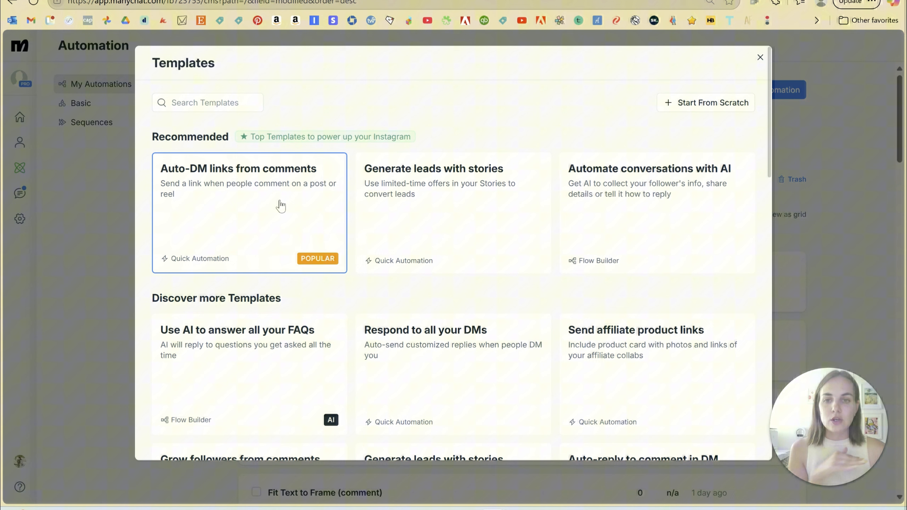
{"action": "left_click", "coordinate": [242, 208]}
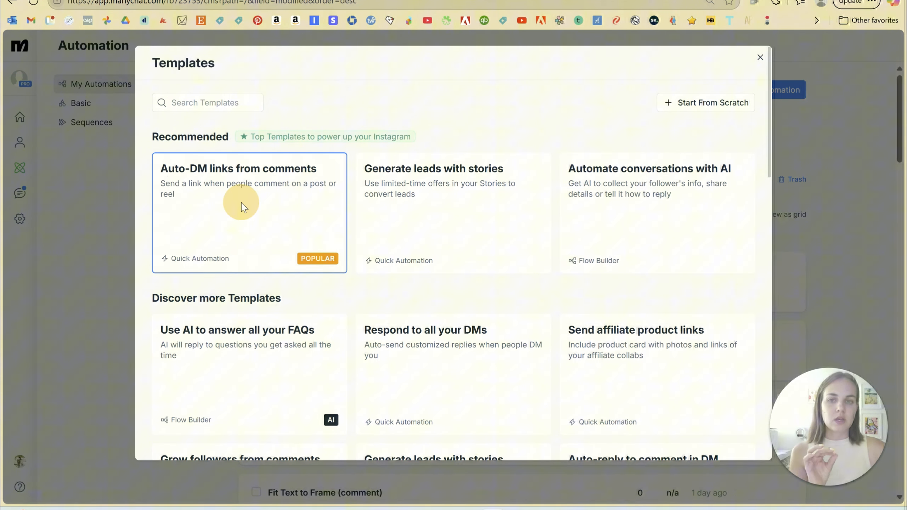
{"action": "left_click", "coordinate": [422, 138]}
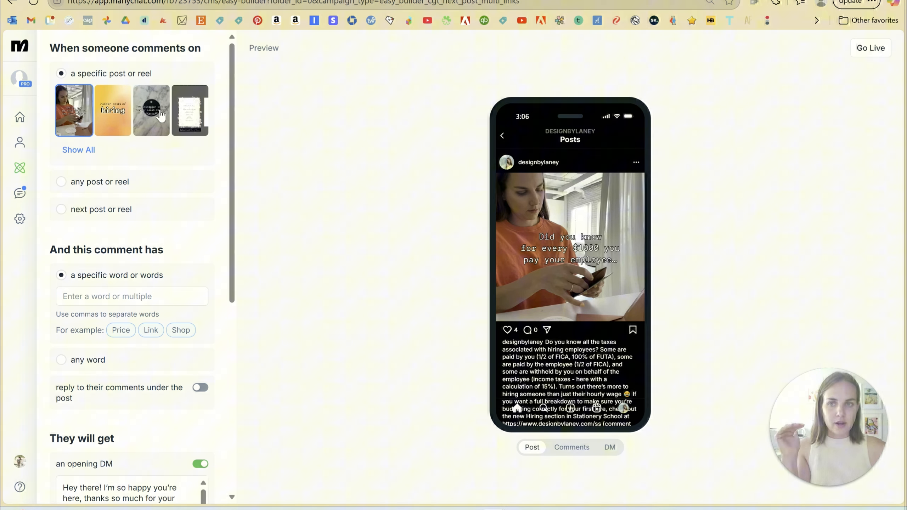
Set the automation to trigger on any post or reel when the comment has a specific word or words.
{"action": "left_click", "coordinate": [60, 181]}
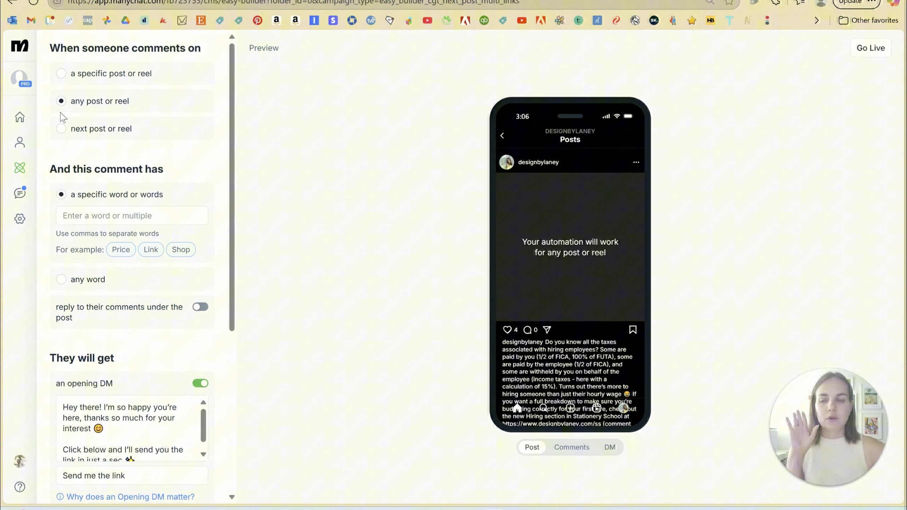
{"action": "scroll", "coordinate": [188, 144], "scroll_direction": "down", "scroll_amount": 2}
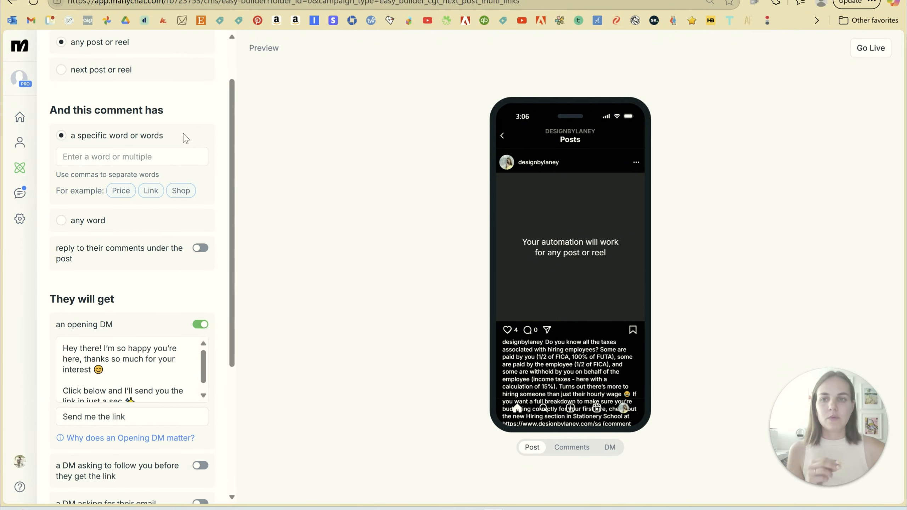
{"action": "scroll", "coordinate": [182, 139], "scroll_direction": "down", "scroll_amount": 2}
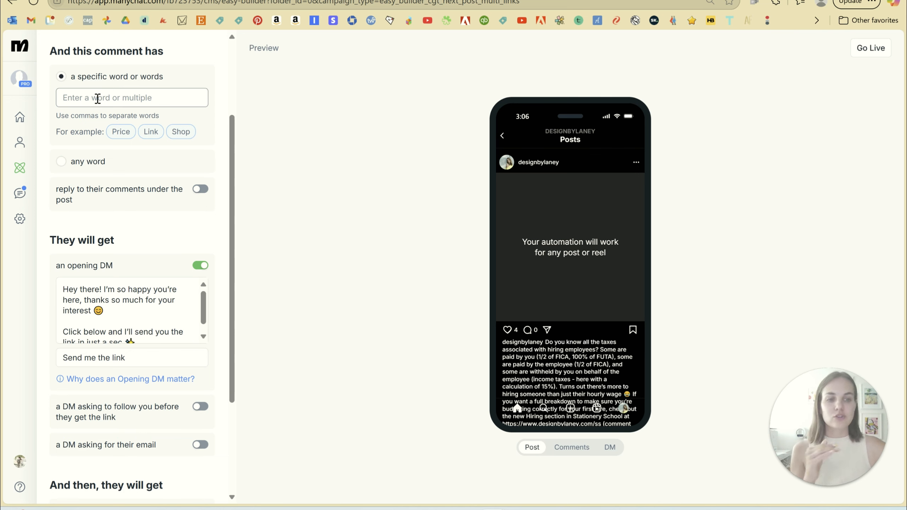
{"action": "left_click", "coordinate": [61, 160]}
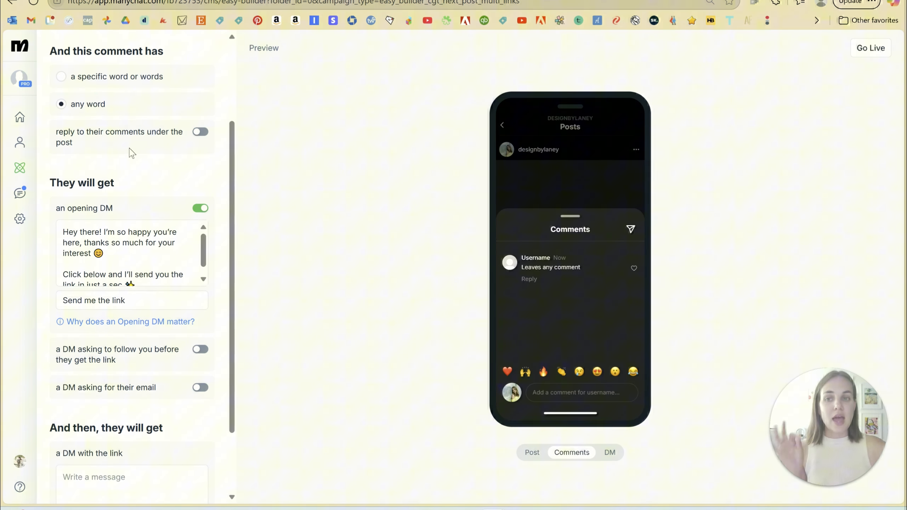
{"action": "scroll", "coordinate": [130, 153], "scroll_direction": "up", "scroll_amount": 3}
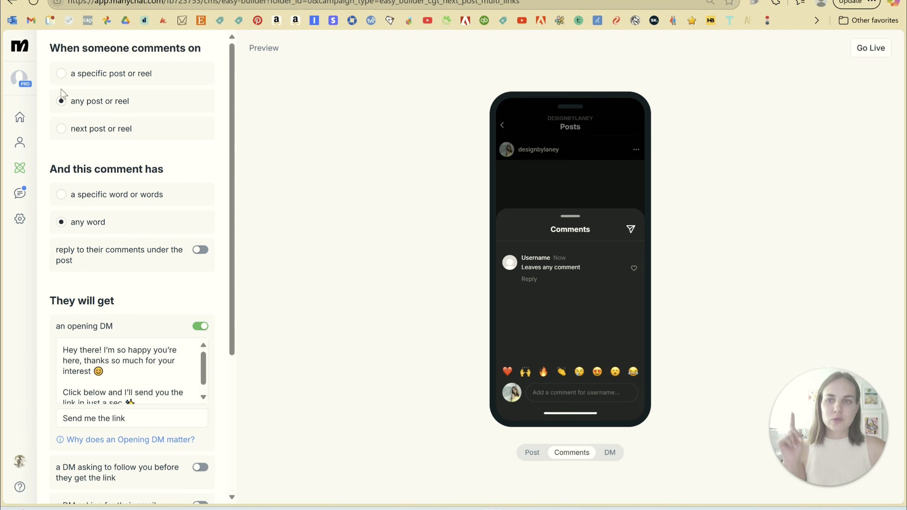
{"action": "left_click", "coordinate": [62, 197]}
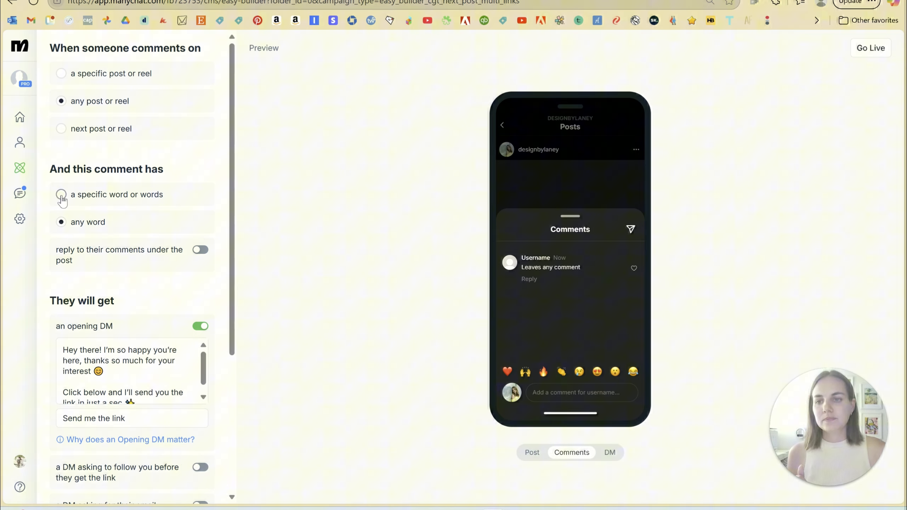
{"action": "scroll", "coordinate": [161, 156], "scroll_direction": "down", "scroll_amount": 2}
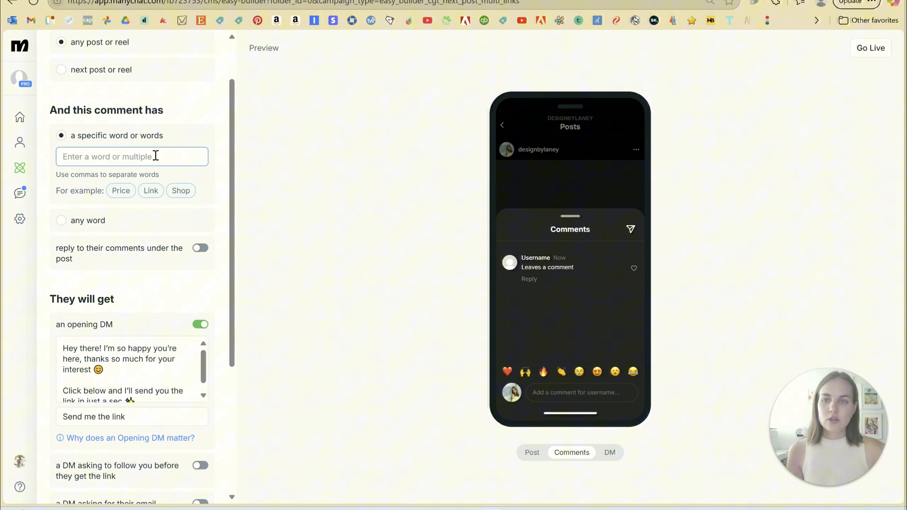
Enter "daisybeth, daisy beth" as the comment trigger words.
{"action": "type", "text": "daisybeth,"}
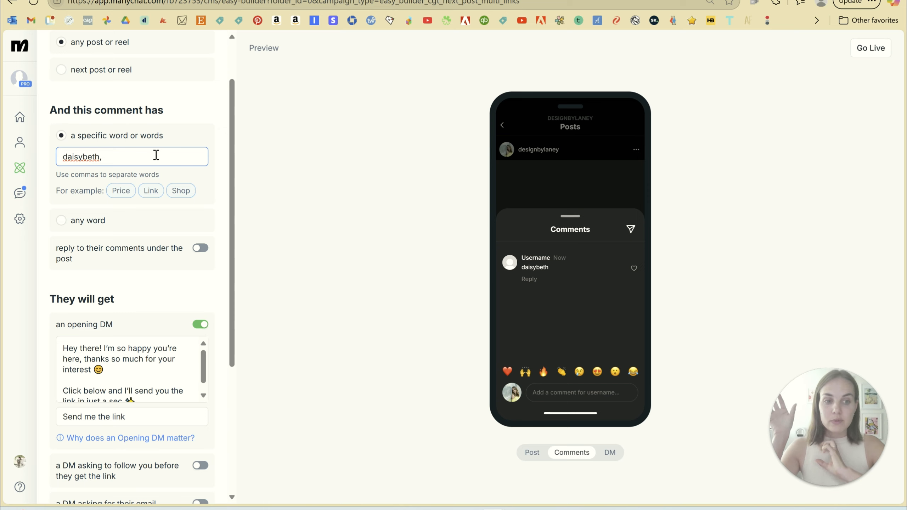
{"action": "type", "text": "TPP"}
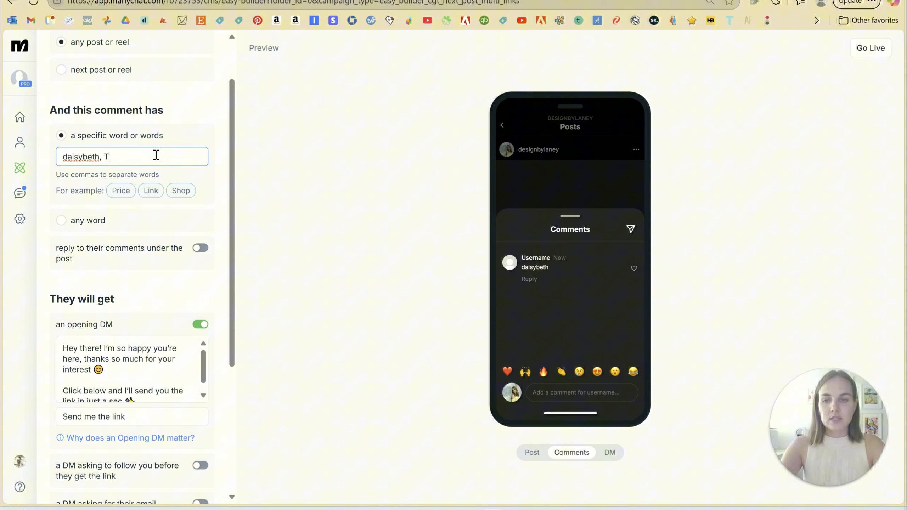
{"action": "key", "text": "BackSpace"}
{"action": "key", "text": "BackSpace"}
{"action": "type", "text": "TP"}
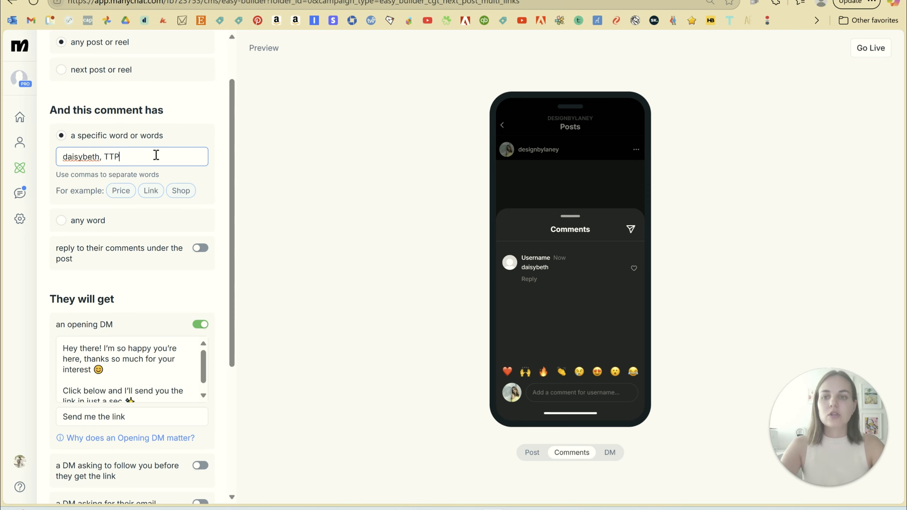
{"action": "key", "text": "BackSpace"}
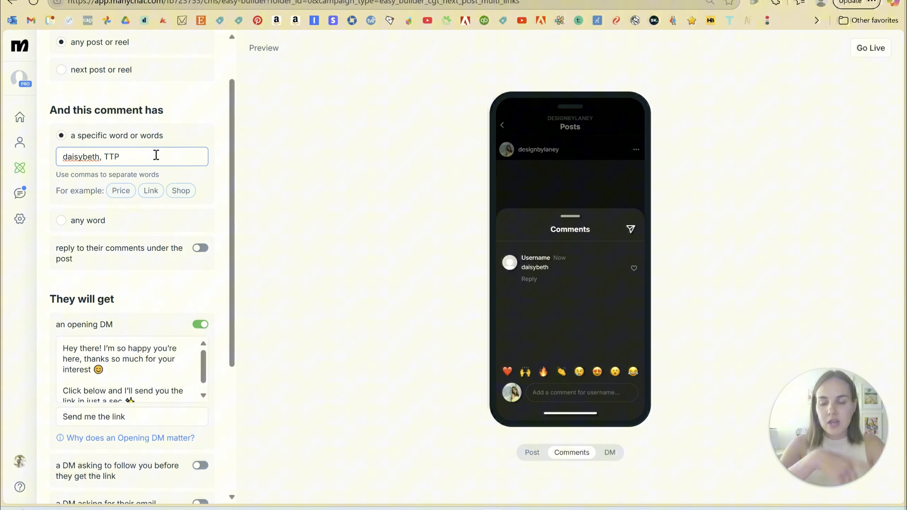
{"action": "key", "text": "BackSpace"}
{"action": "type", "text": "daisy be"}
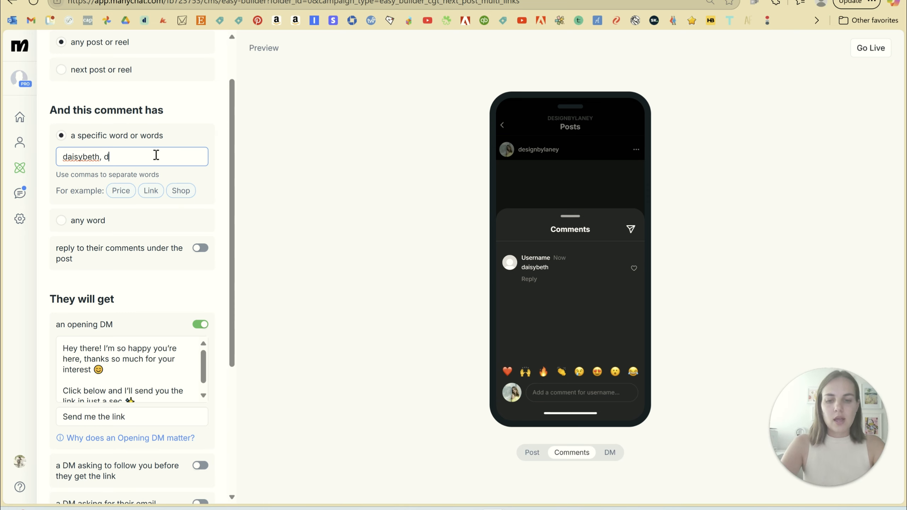
{"action": "type", "text": "th"}
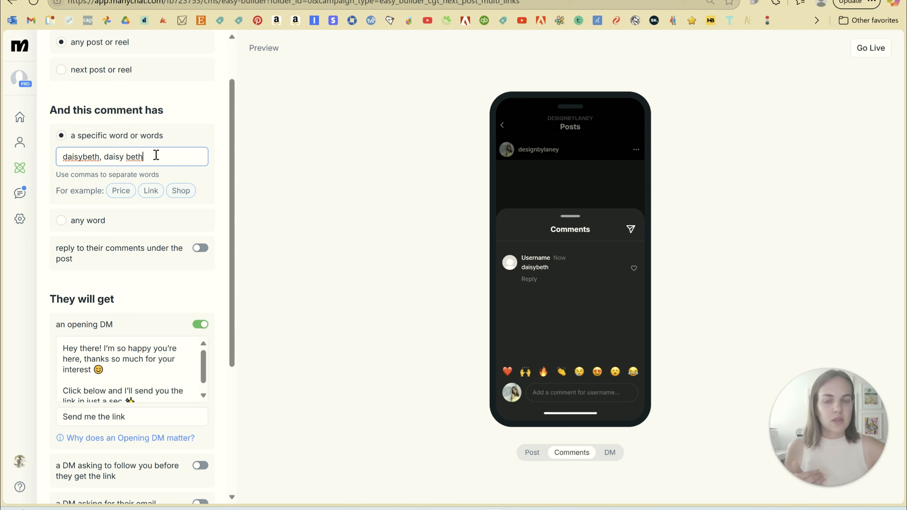
{"action": "left_click", "coordinate": [222, 165]}
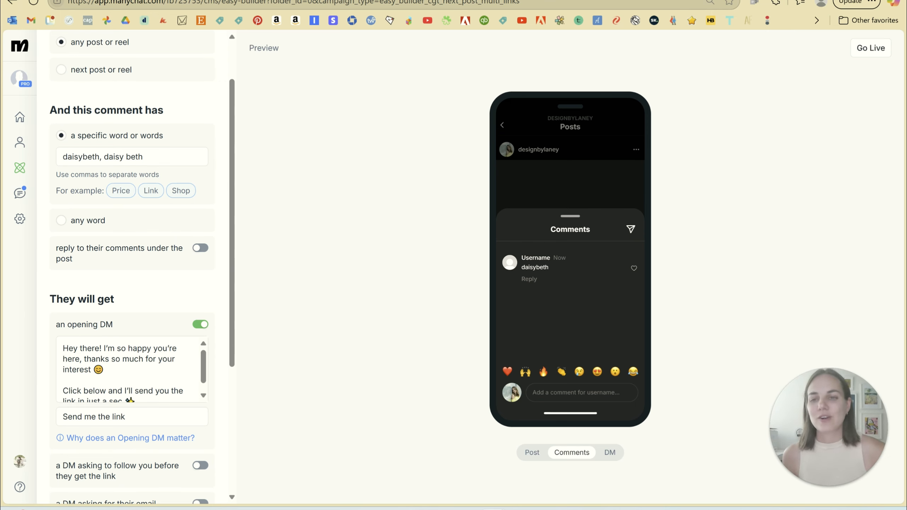
{"action": "scroll", "coordinate": [199, 191], "scroll_direction": "down", "scroll_amount": 2}
{"action": "left_click", "coordinate": [200, 189]}
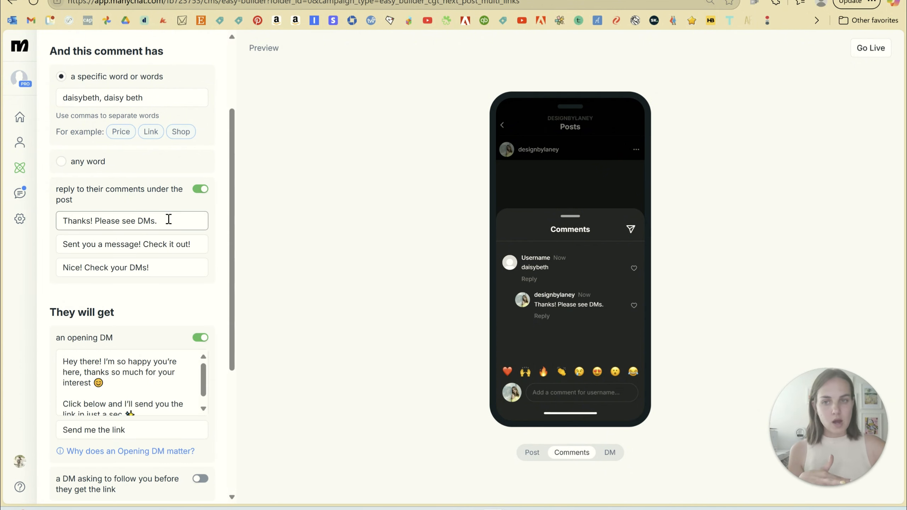
{"action": "left_click_drag", "start_coordinate": [158, 221], "coordinate": [60, 232]}
{"action": "left_click", "coordinate": [116, 246]}
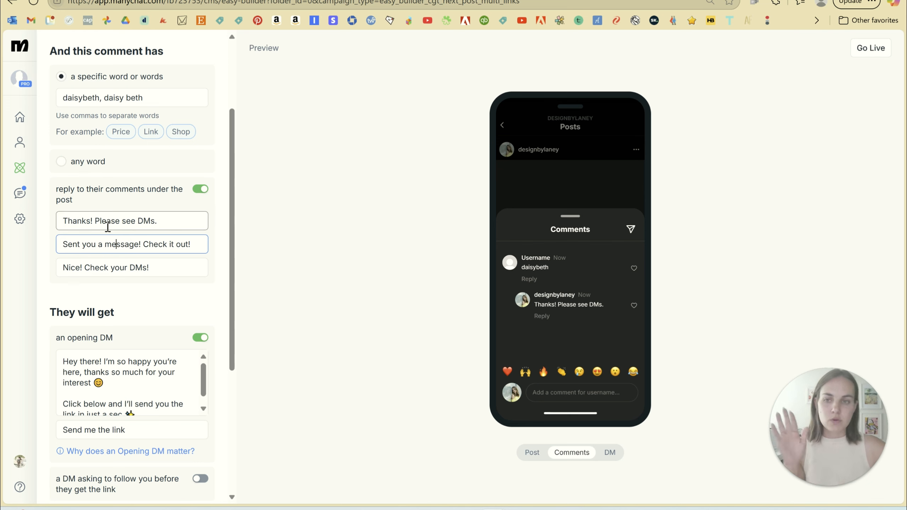
{"action": "left_click", "coordinate": [201, 189]}
Enable replies to comments under the post and disable the opening DM.
{"action": "scroll", "coordinate": [174, 204], "scroll_direction": "down", "scroll_amount": 2}
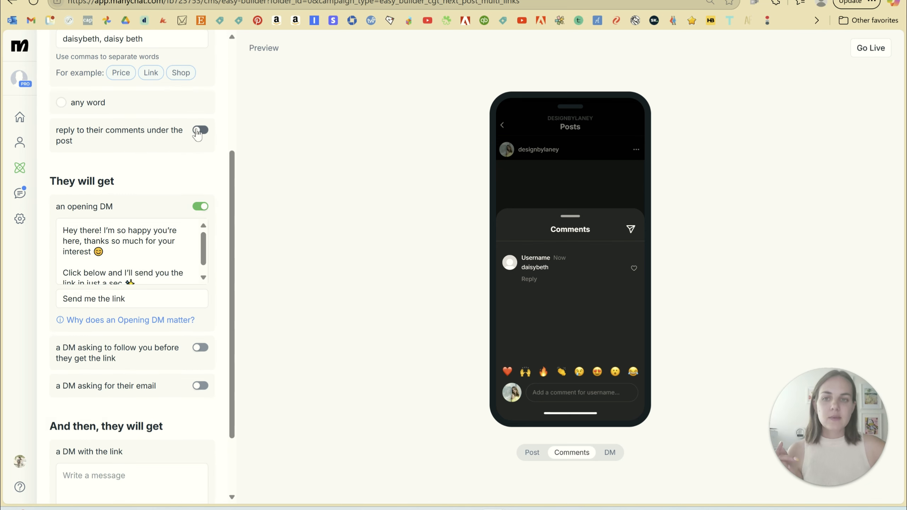
{"action": "left_click", "coordinate": [200, 130]}
{"action": "left_click", "coordinate": [161, 159]}
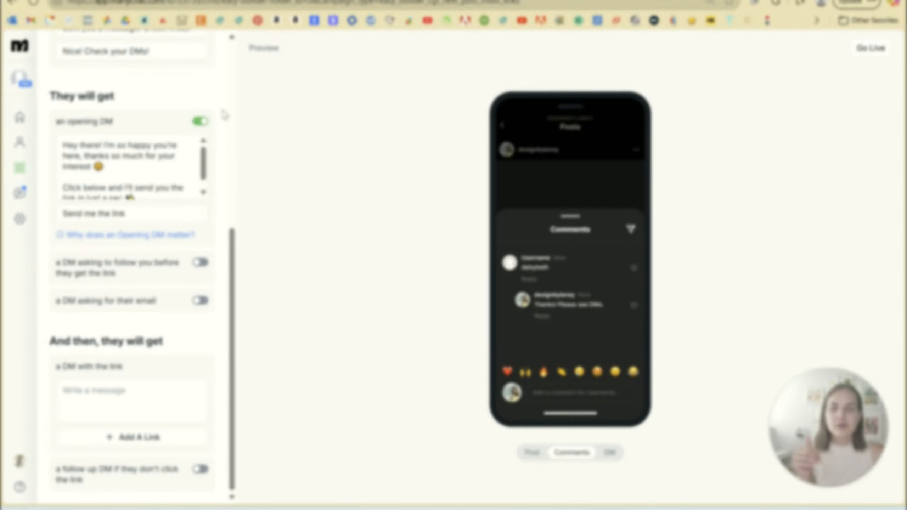
{"action": "left_click", "coordinate": [200, 121]}
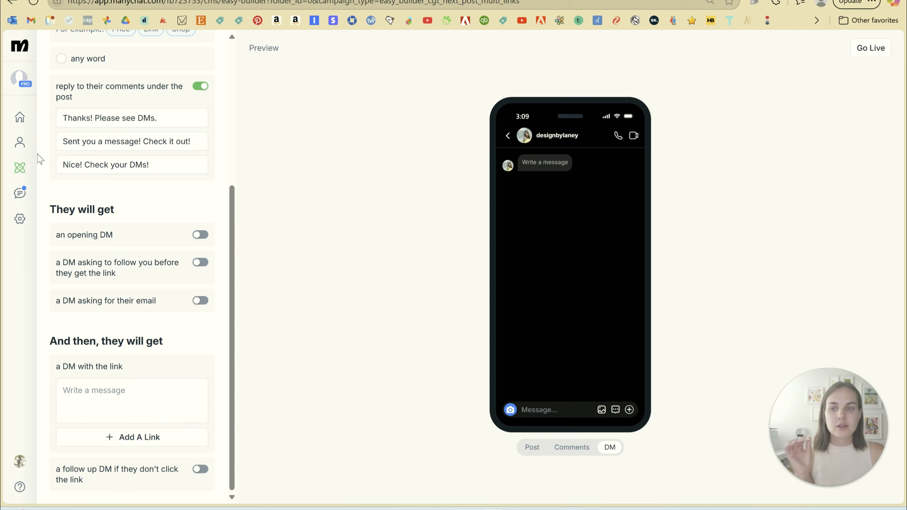
{"action": "left_click", "coordinate": [113, 384]}
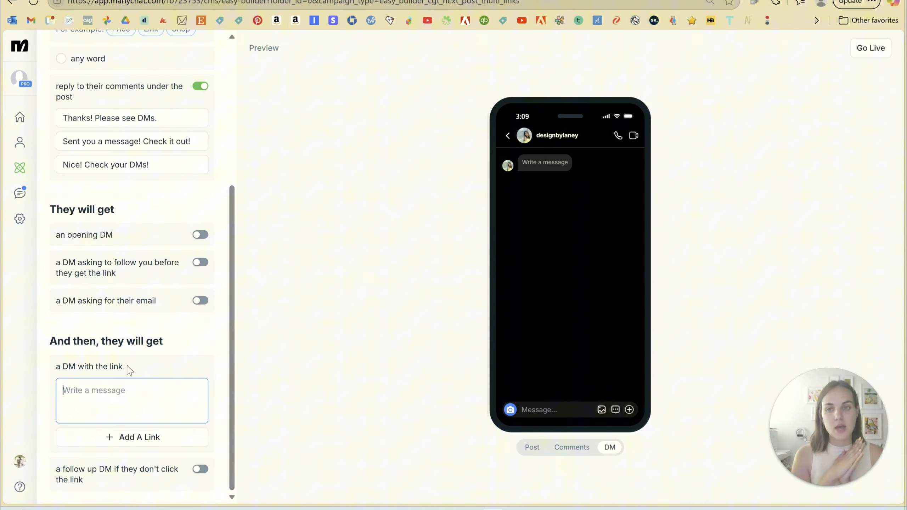
{"action": "type", "text": "H"}
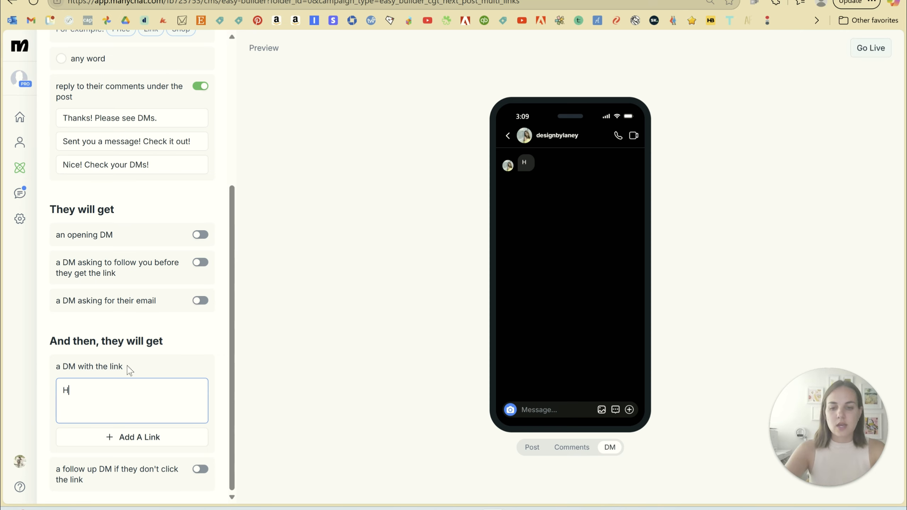
{"action": "type", "text": "eres Daisy Beth"}
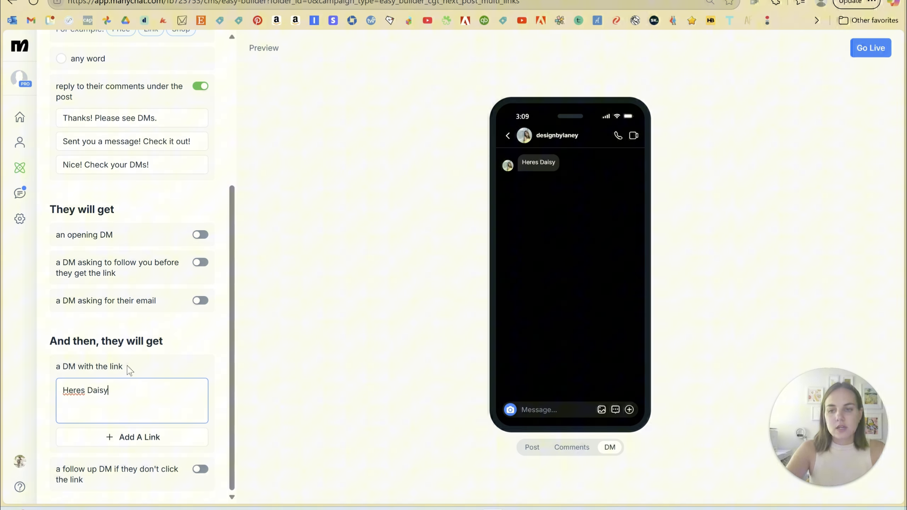
{"action": "left_click", "coordinate": [144, 435]}
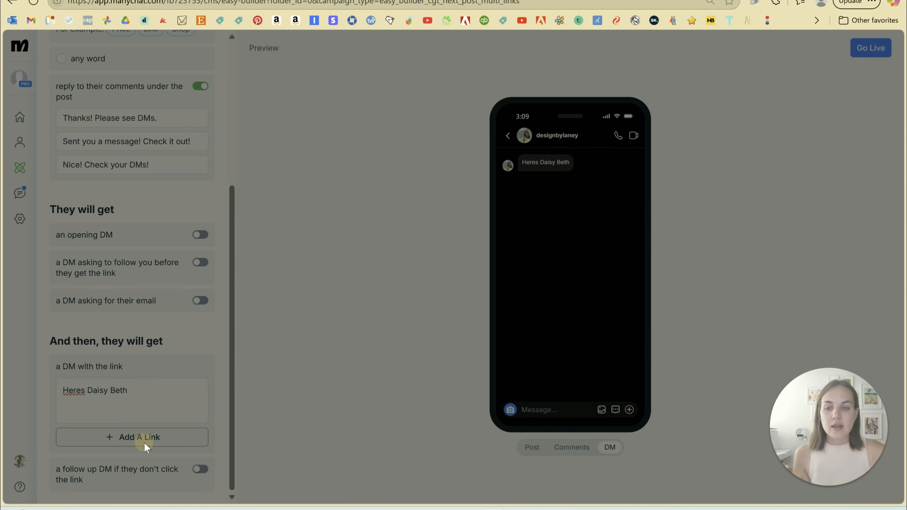
{"action": "type", "text": "Dai"}
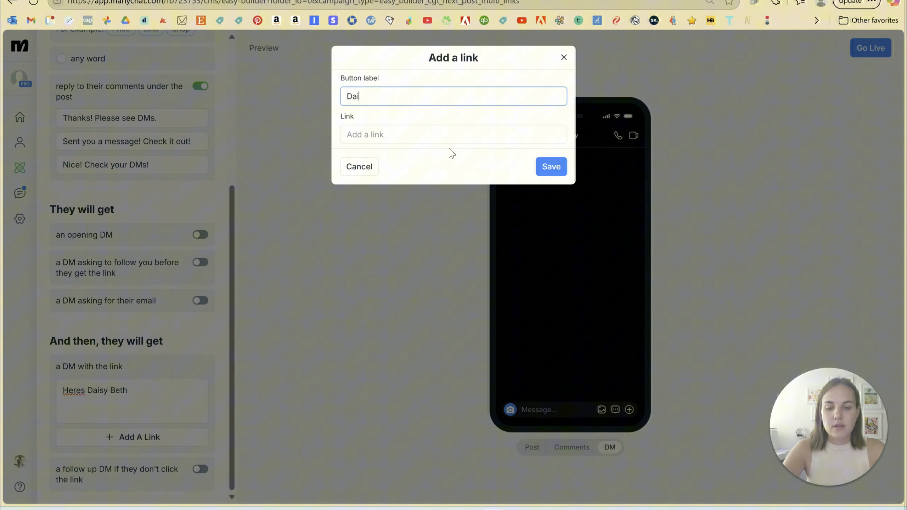
{"action": "type", "text": "sy Beth Font"}
{"action": "key", "text": "Tab"}
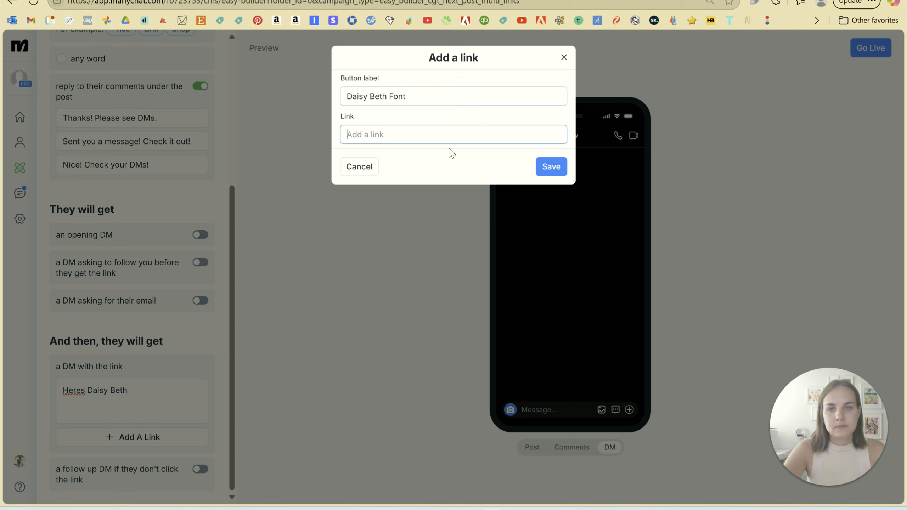
{"action": "type", "text": "www.daisybeth.com"}
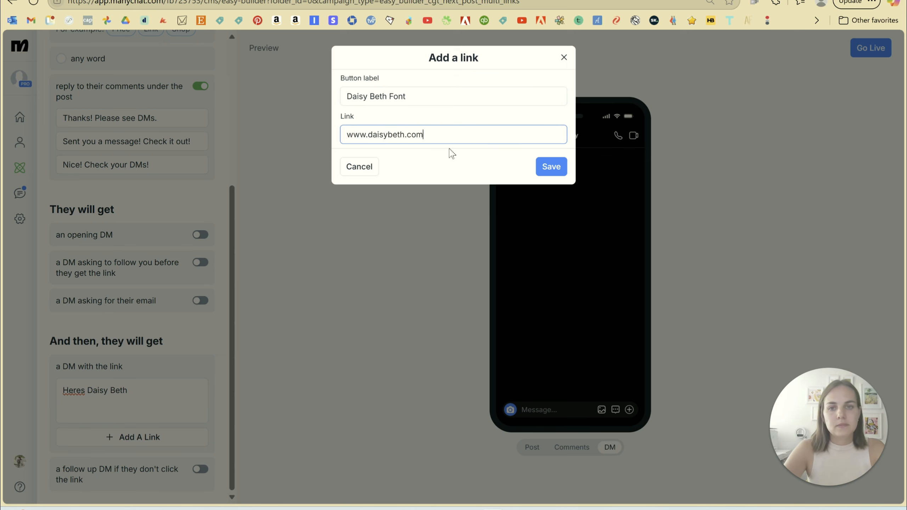
{"action": "key", "text": "Return"}
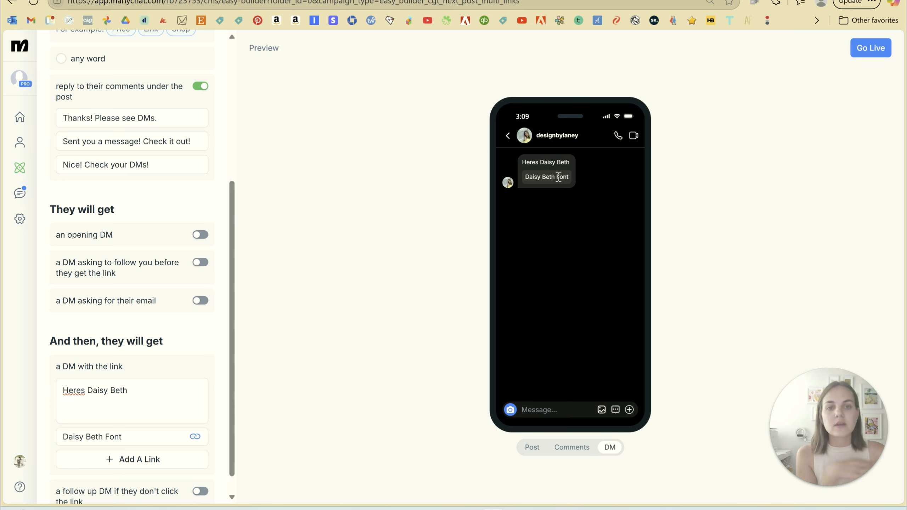
{"action": "left_click", "coordinate": [164, 405]}
{"action": "scroll", "coordinate": [165, 403], "scroll_direction": "down", "scroll_amount": 1}
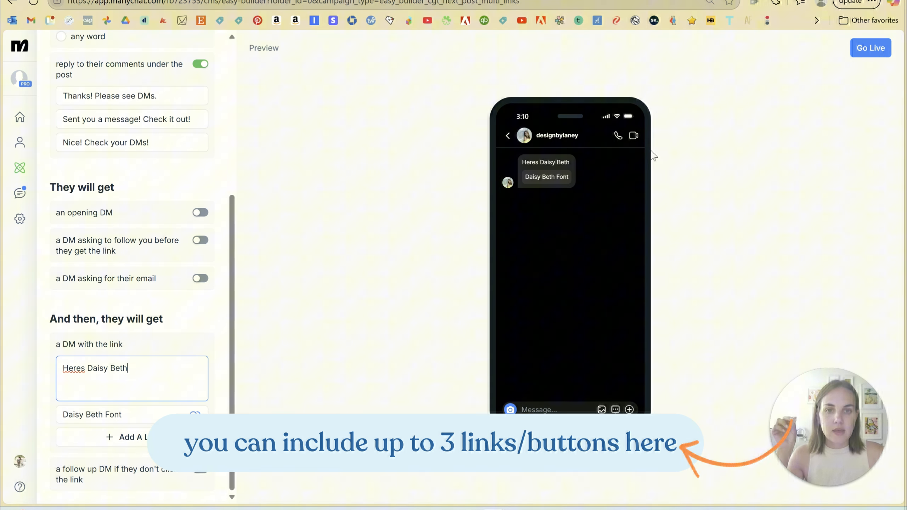
{"action": "left_click", "coordinate": [145, 441]}
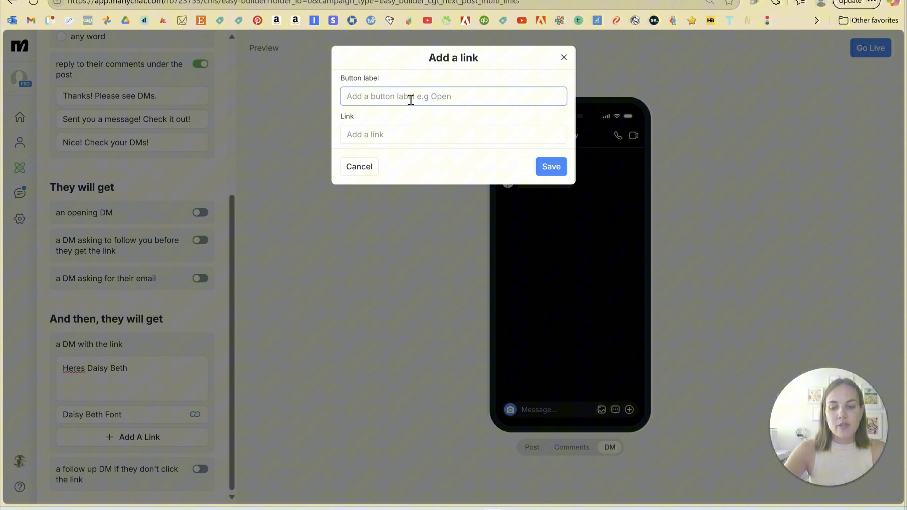
{"action": "type", "text": "daisy beth 2"}
{"action": "key", "text": "Tab"}
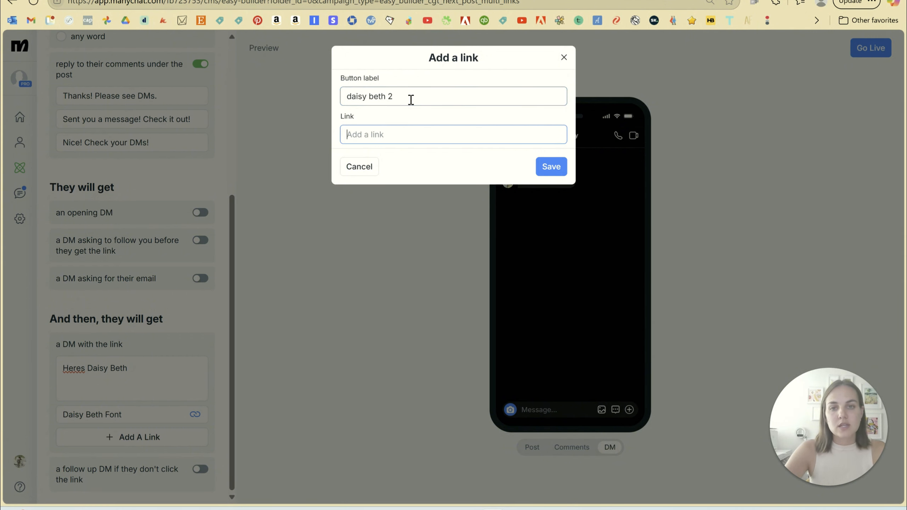
{"action": "type", "text": "www.2.com"}
{"action": "key", "text": "Return"}
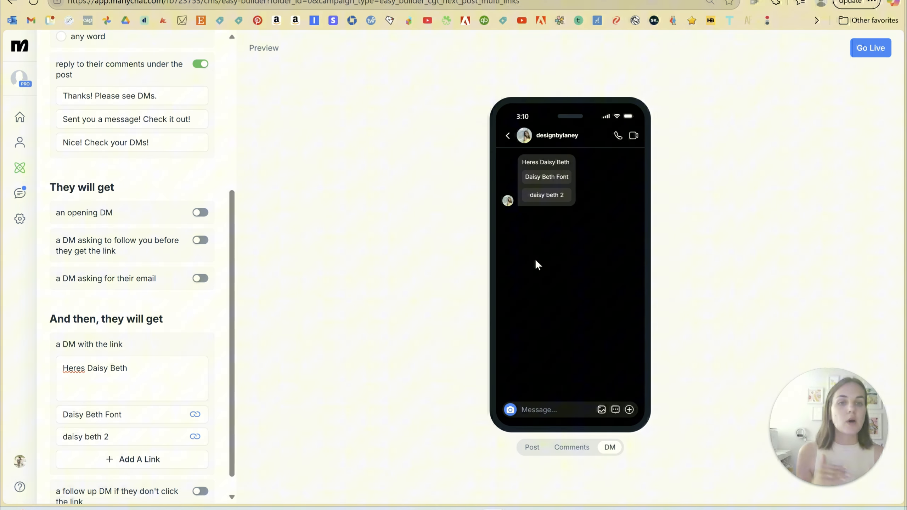
{"action": "left_click", "coordinate": [195, 436]}
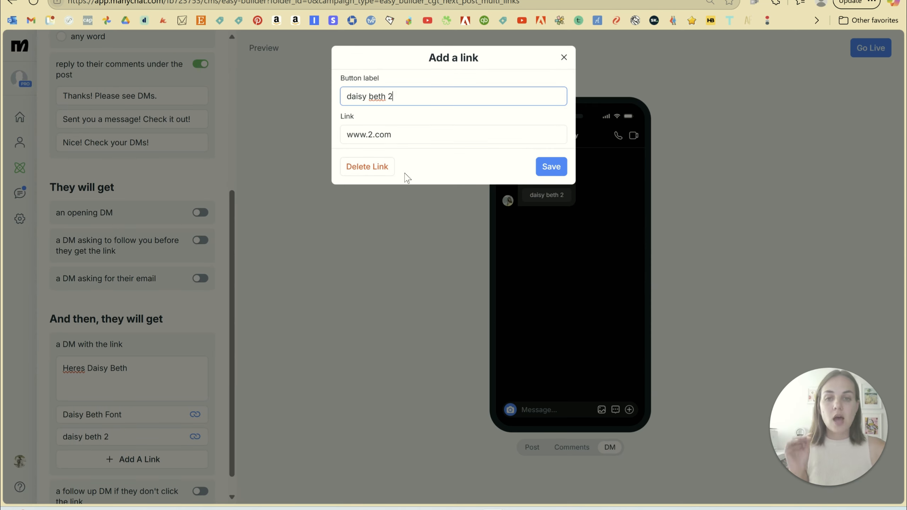
{"action": "left_click", "coordinate": [373, 173]}
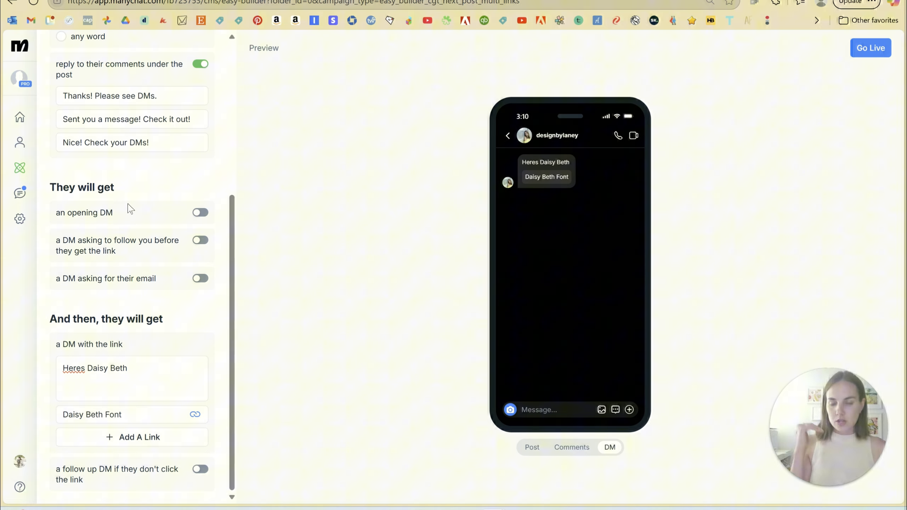
Compare the DM preview with the opening DM enabled and disabled, leaving the opening DM enabled.
{"action": "left_click", "coordinate": [198, 216]}
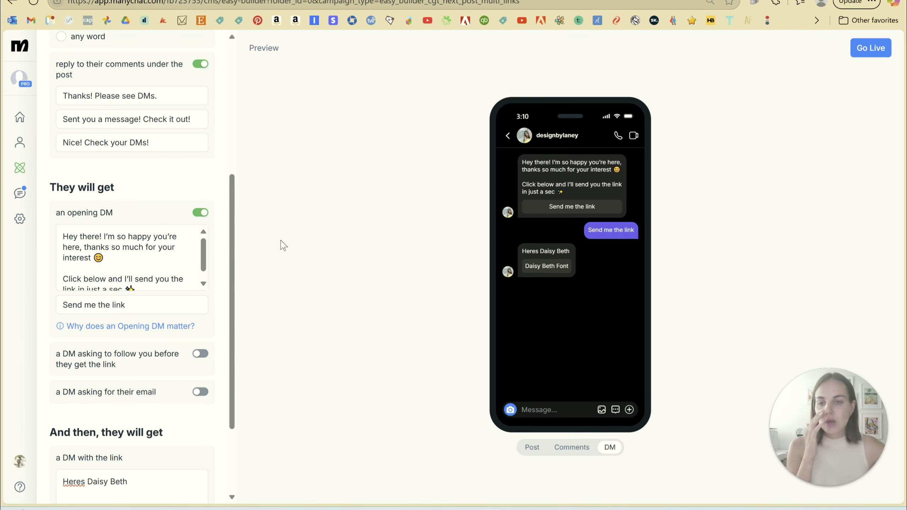
{"action": "left_click", "coordinate": [200, 212]}
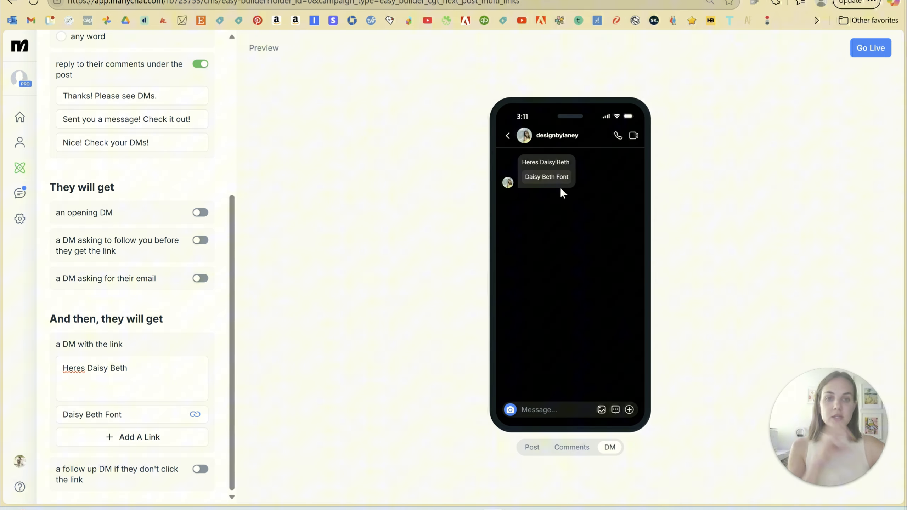
{"action": "left_click", "coordinate": [192, 380]}
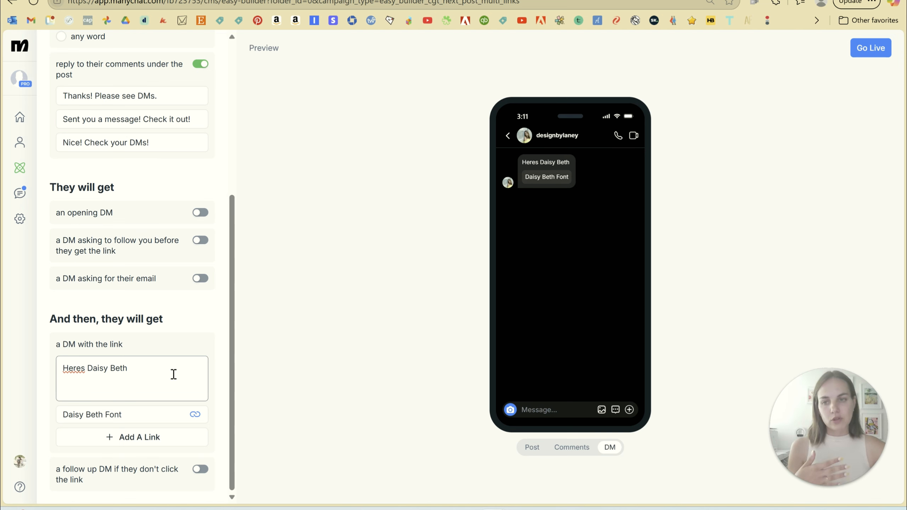
{"action": "left_click", "coordinate": [198, 213]}
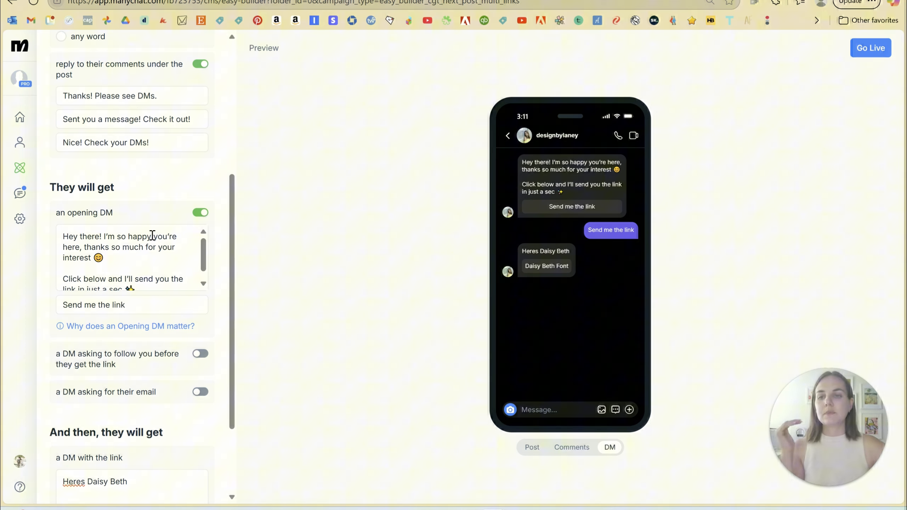
{"action": "scroll", "coordinate": [152, 237], "scroll_direction": "down", "scroll_amount": 1}
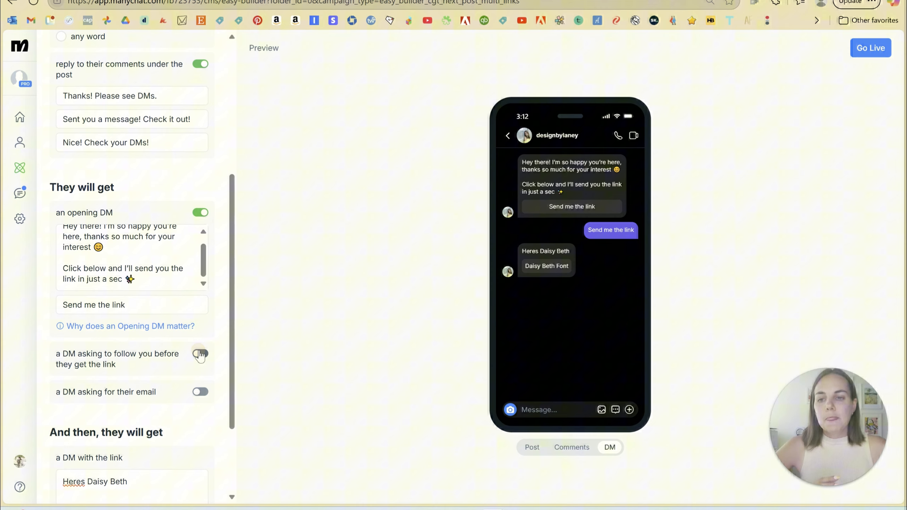
Enable the DM asking people to follow before getting the link to preview its message, and disable it again.
{"action": "left_click", "coordinate": [200, 354]}
{"action": "scroll", "coordinate": [156, 205], "scroll_direction": "down", "scroll_amount": 5}
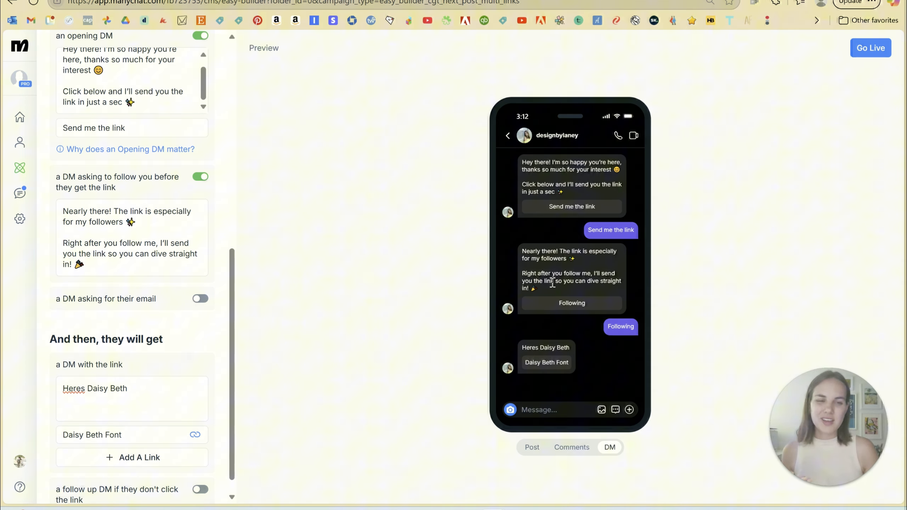
{"action": "scroll", "coordinate": [155, 253], "scroll_direction": "down", "scroll_amount": 1}
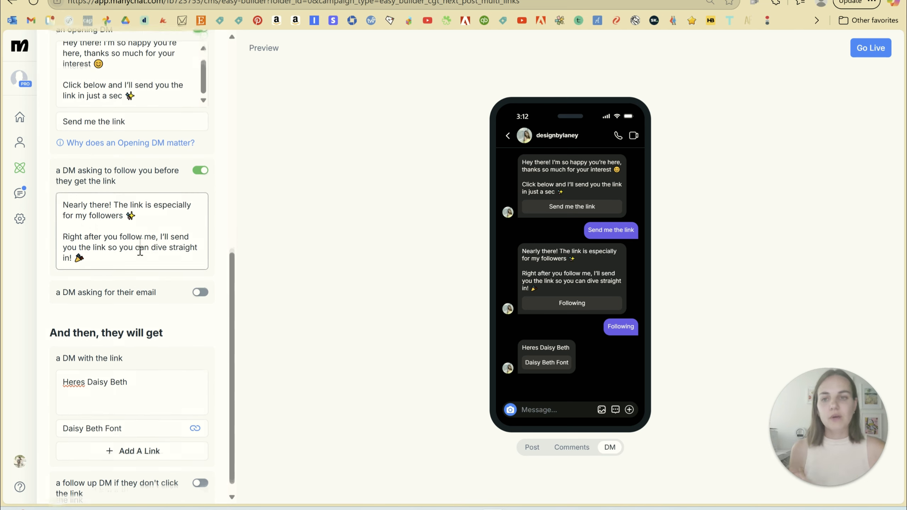
{"action": "left_click", "coordinate": [200, 157]}
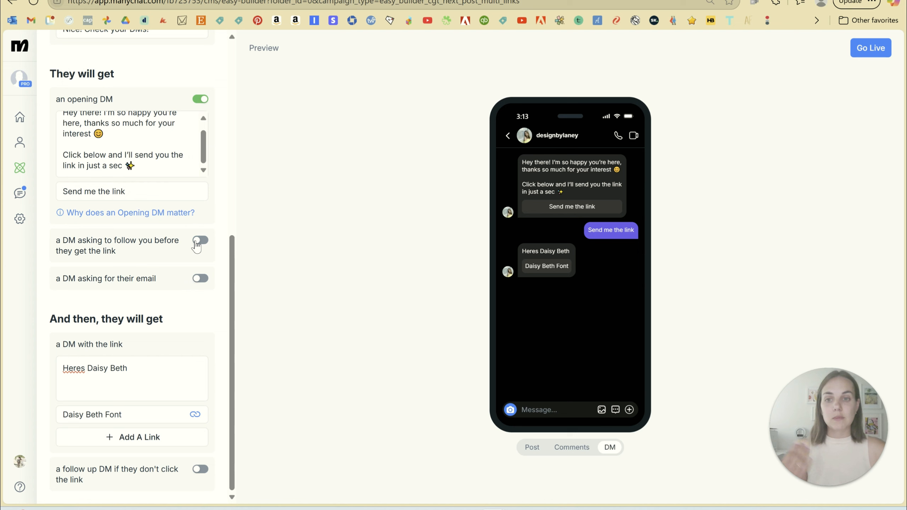
{"action": "left_click", "coordinate": [197, 241]}
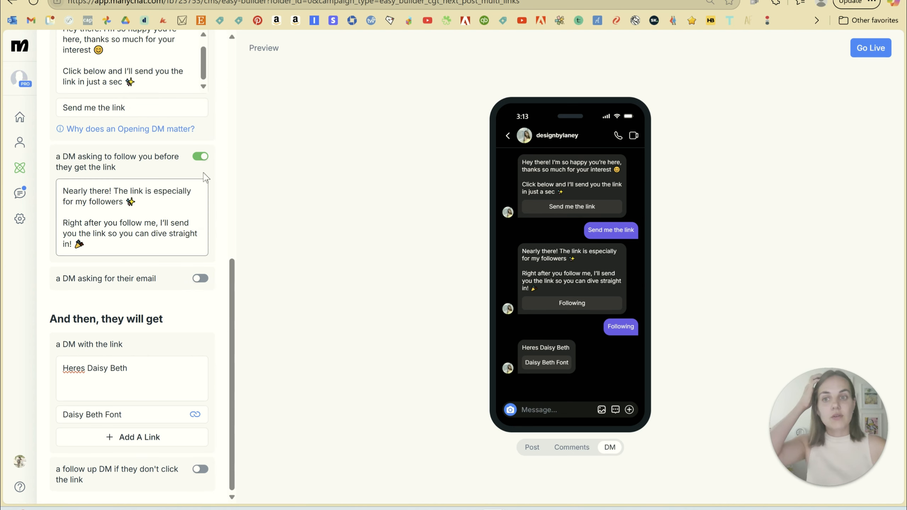
{"action": "left_click", "coordinate": [200, 156]}
Enable the DM asking for their email to preview its message, and disable it again.
{"action": "left_click", "coordinate": [143, 284]}
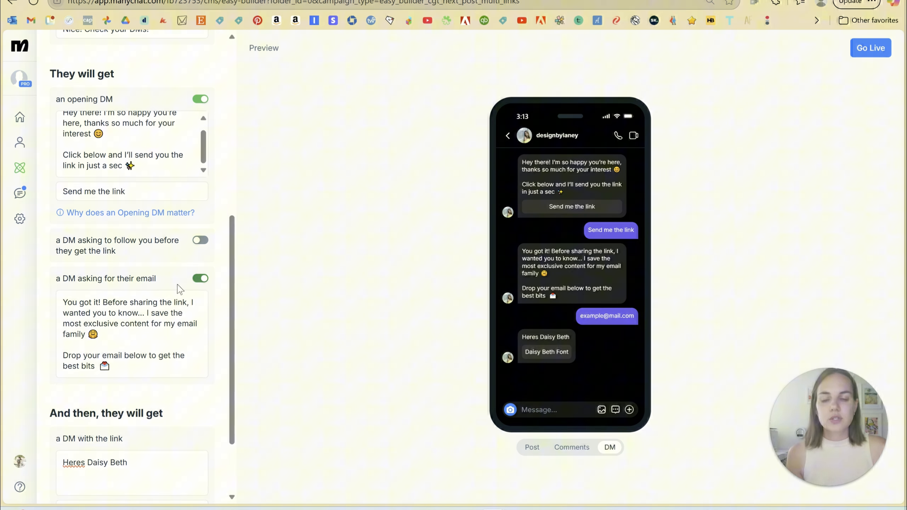
{"action": "scroll", "coordinate": [180, 289], "scroll_direction": "down", "scroll_amount": 2}
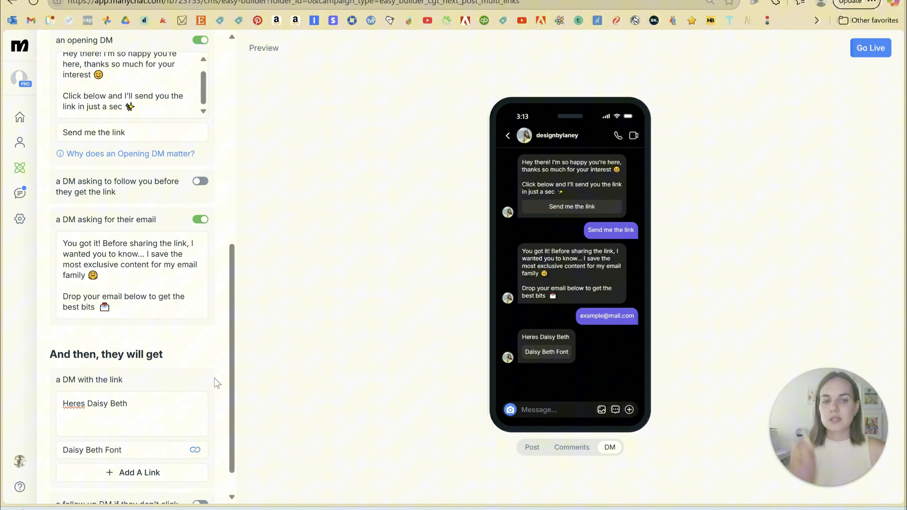
{"action": "left_click", "coordinate": [201, 219]}
Enable the follow up DM for people who don't open the link to preview its message, and disable it again.
{"action": "scroll", "coordinate": [167, 200], "scroll_direction": "up", "scroll_amount": 3}
{"action": "scroll", "coordinate": [166, 201], "scroll_direction": "down", "scroll_amount": 3}
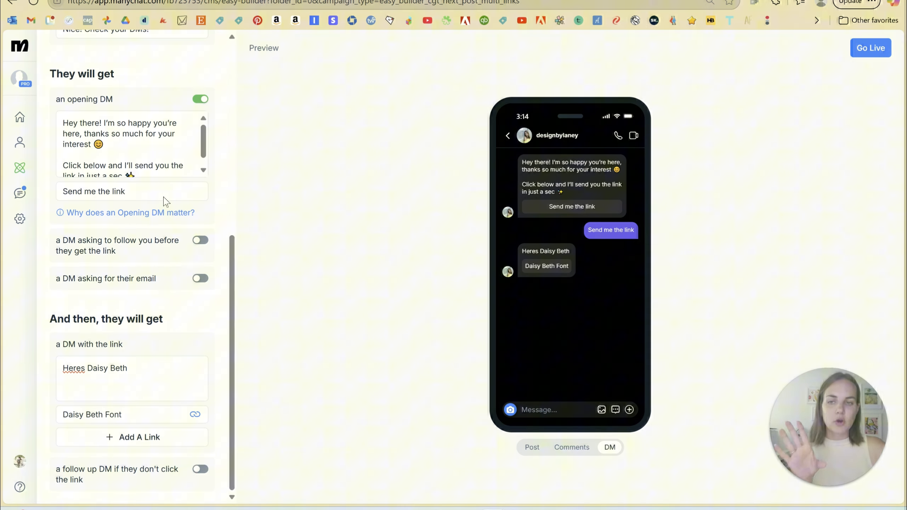
{"action": "left_click", "coordinate": [200, 469]}
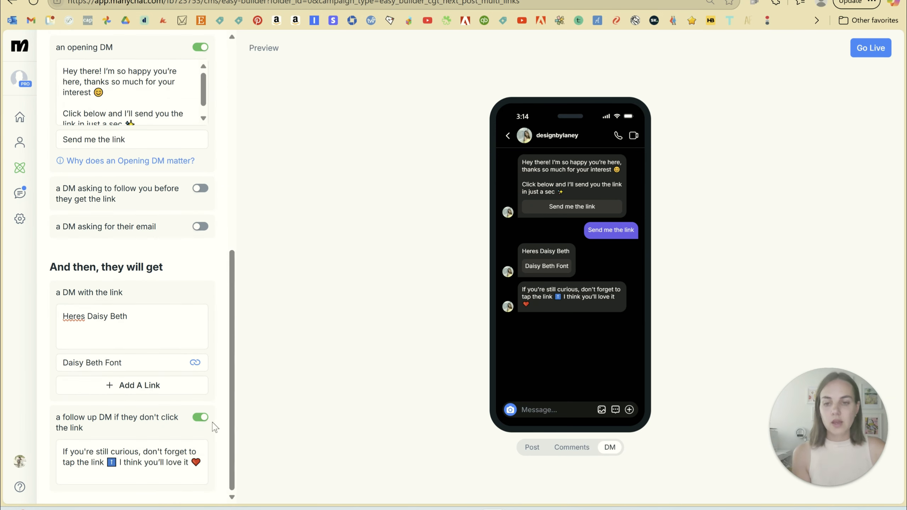
{"action": "left_click", "coordinate": [200, 417]}
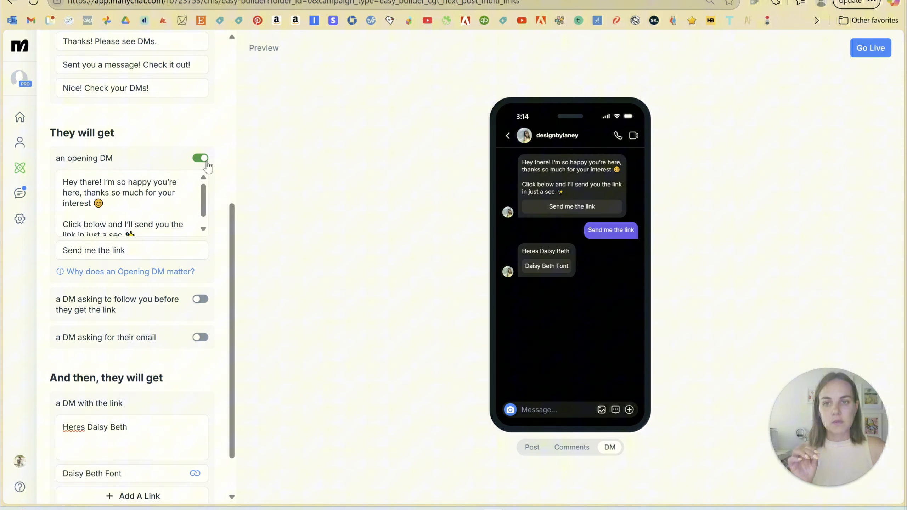
Disable the opening DM, try to enable the follow up DM without it, and dismiss the opening DM explanation.
{"action": "left_click", "coordinate": [200, 158]}
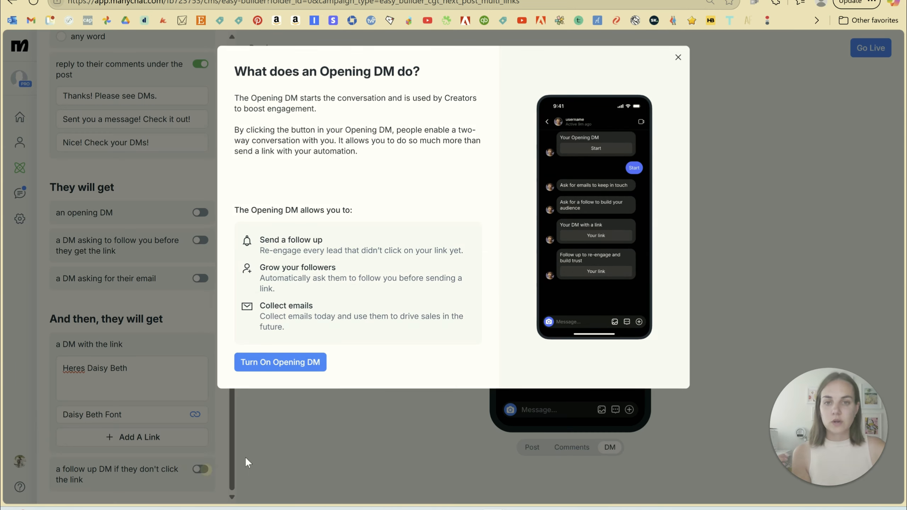
{"action": "left_click", "coordinate": [200, 469]}
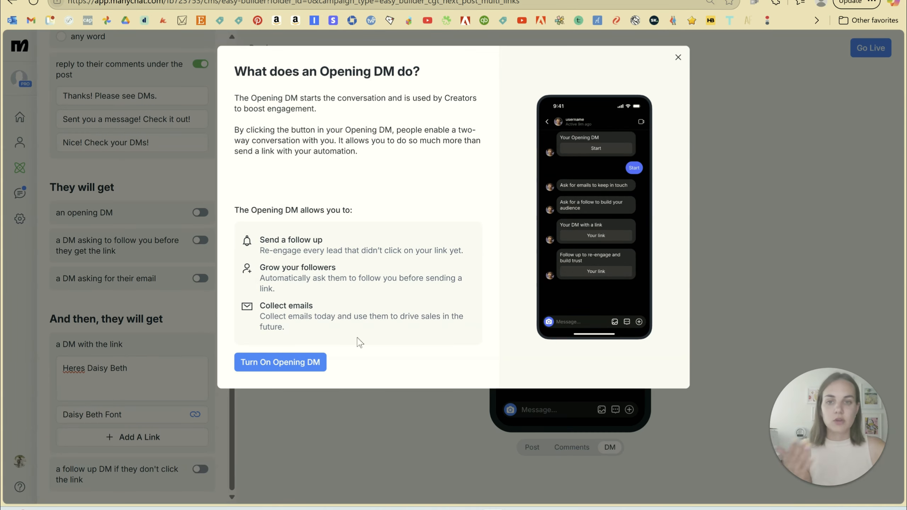
{"action": "left_click", "coordinate": [677, 57]}
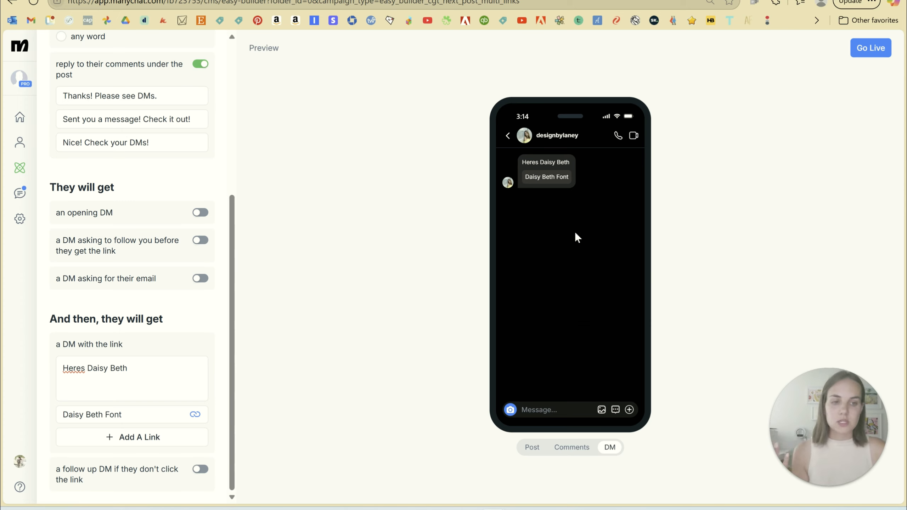
Open the existing "Fit Text to Frame (comment)" automation from the automations list.
{"action": "scroll", "coordinate": [107, 179], "scroll_direction": "up", "scroll_amount": 7}
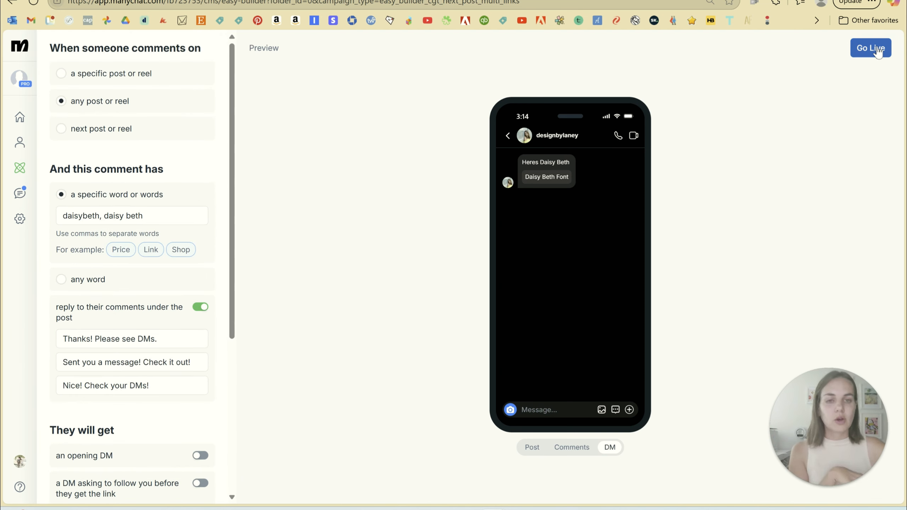
{"action": "left_click", "coordinate": [28, 167]}
{"action": "scroll", "coordinate": [412, 198], "scroll_direction": "down", "scroll_amount": 3}
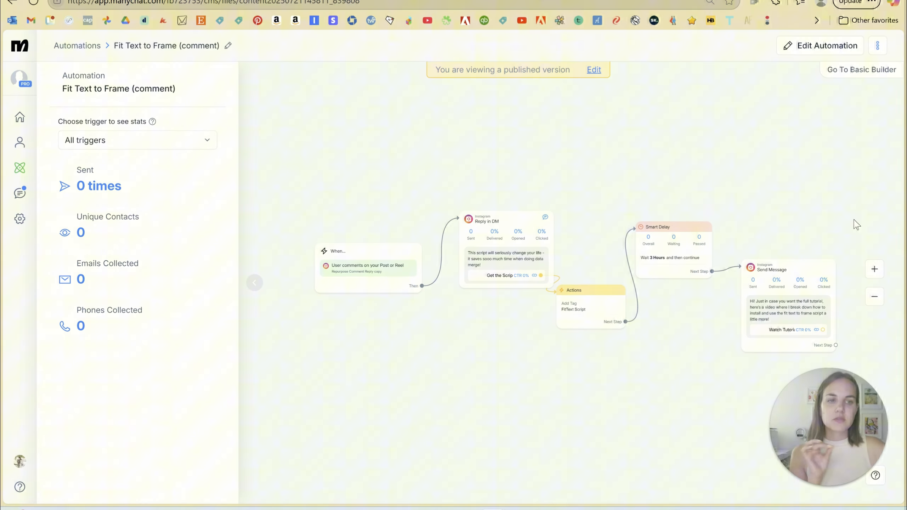
Examine the flow's comment trigger, DM reply, tag action, Smart Delay and final message.
{"action": "left_click", "coordinate": [875, 269]}
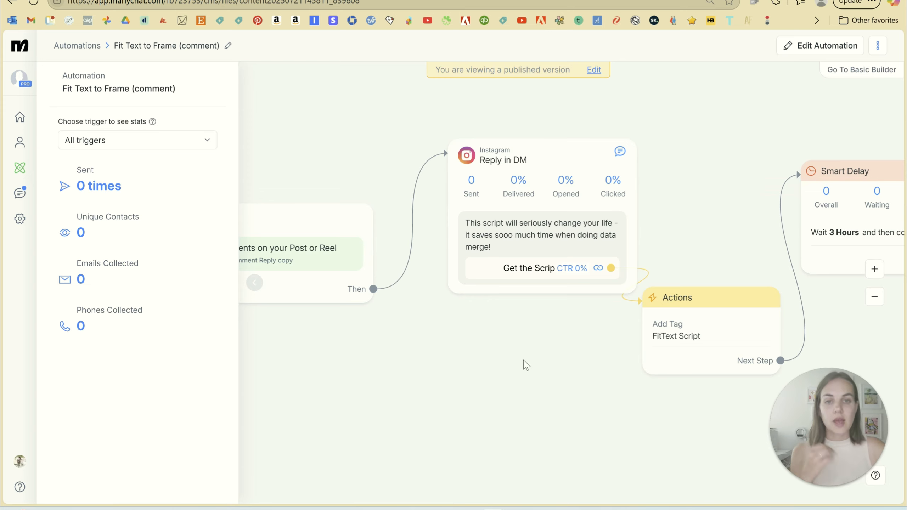
{"action": "left_click_drag", "start_coordinate": [448, 362], "coordinate": [557, 362]}
{"action": "left_click", "coordinate": [410, 218]}
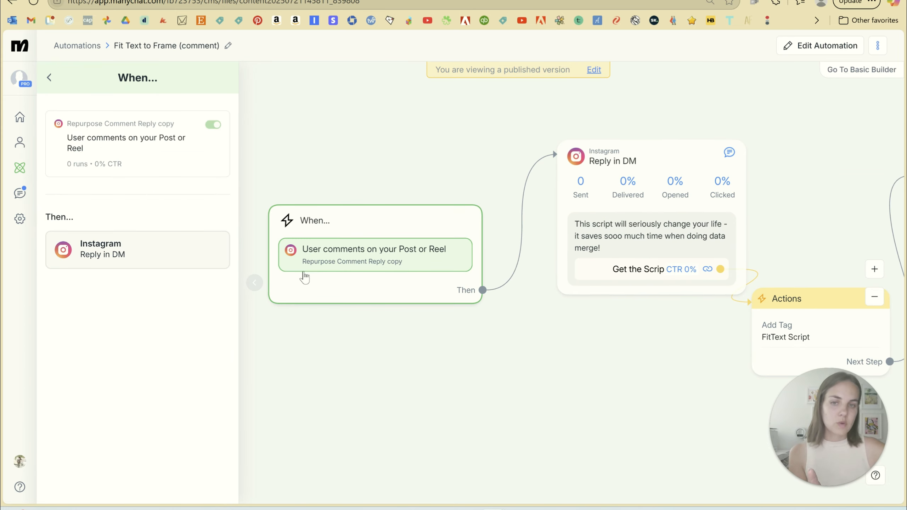
{"action": "left_click_drag", "start_coordinate": [577, 320], "coordinate": [352, 349]}
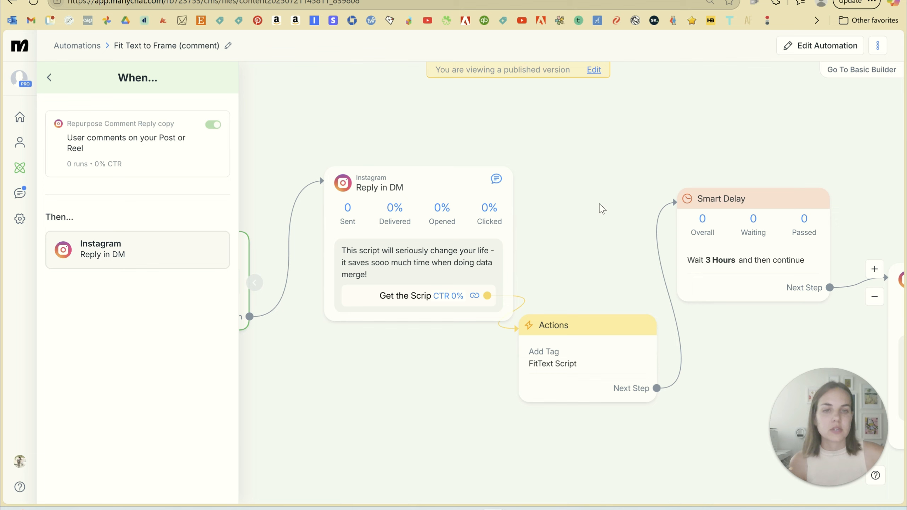
{"action": "left_click_drag", "start_coordinate": [607, 203], "coordinate": [309, 148]}
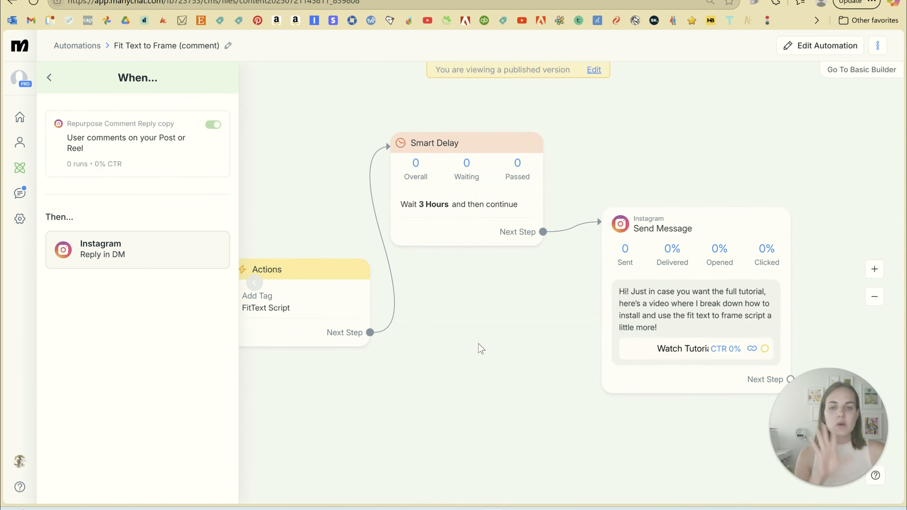
{"action": "left_click_drag", "start_coordinate": [501, 333], "coordinate": [452, 321]}
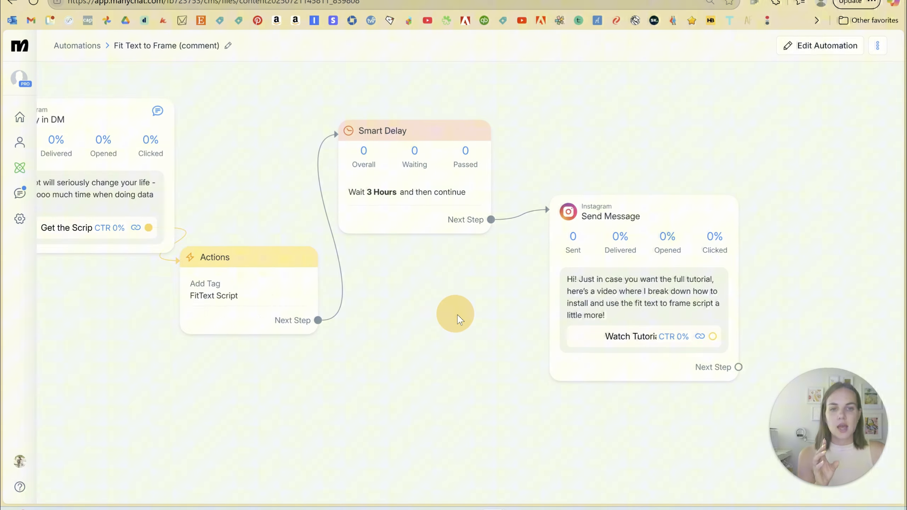
Review how the "Fit Text to Frame (comment)" flow leads from the script link DM through the delay to the tutorial message.
{"action": "left_click", "coordinate": [629, 292]}
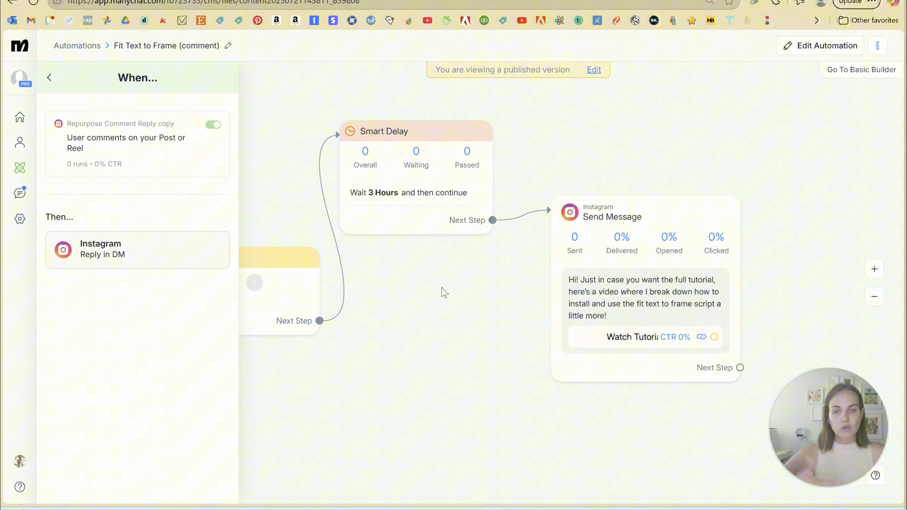
{"action": "left_click_drag", "start_coordinate": [401, 325], "coordinate": [754, 355]}
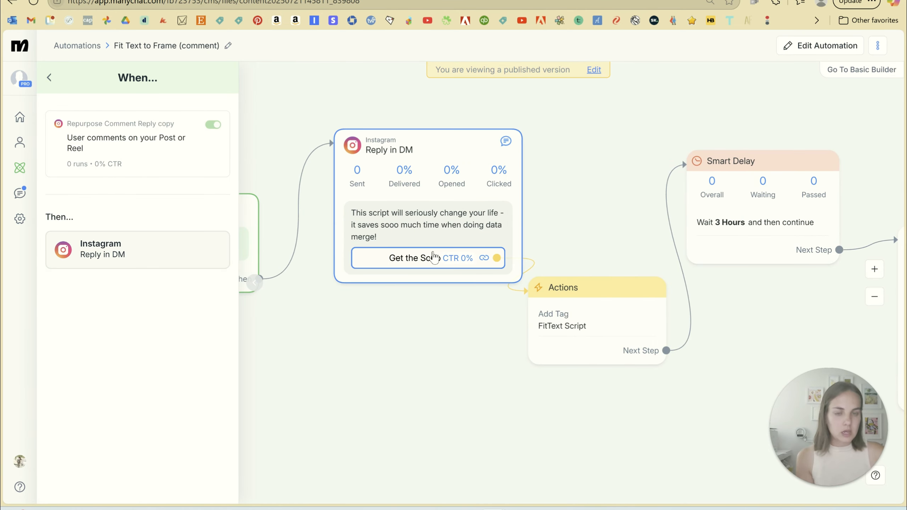
{"action": "left_click_drag", "start_coordinate": [601, 208], "coordinate": [246, 156]}
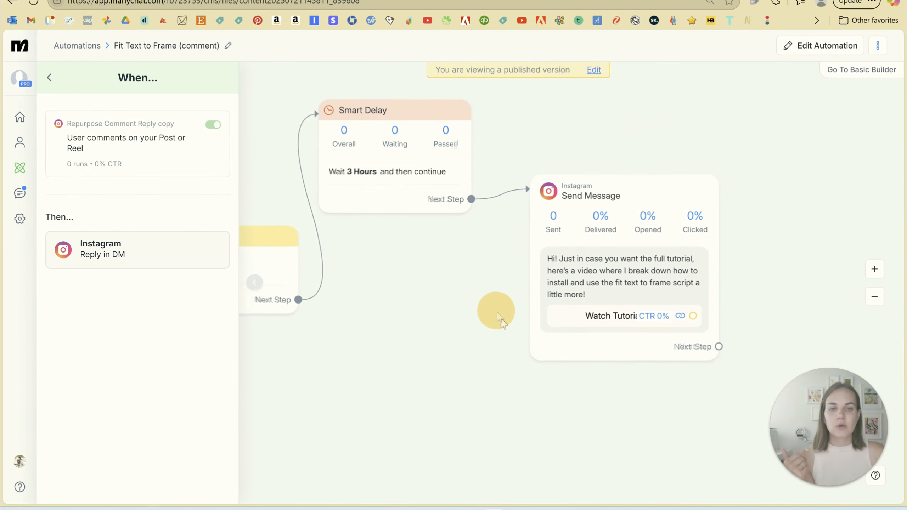
{"action": "left_click_drag", "start_coordinate": [496, 310], "coordinate": [506, 328]}
{"action": "left_click", "coordinate": [564, 314]}
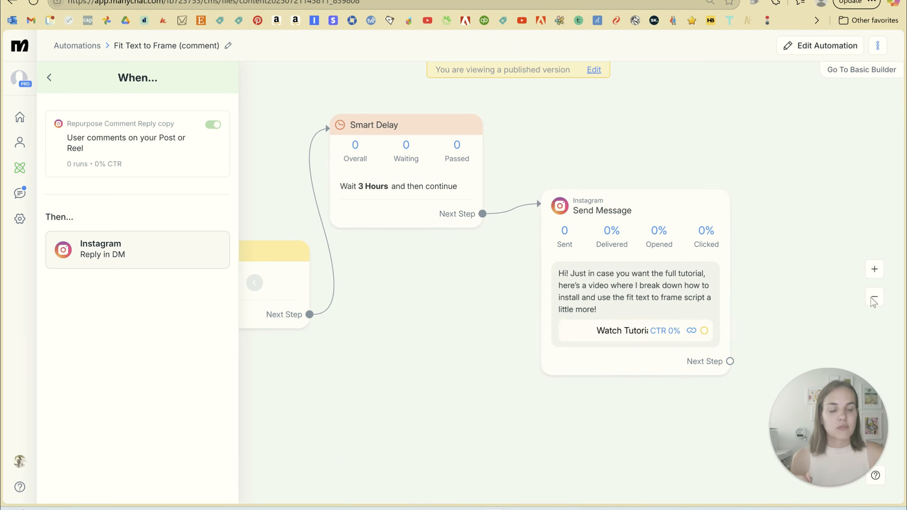
{"action": "left_click", "coordinate": [874, 297]}
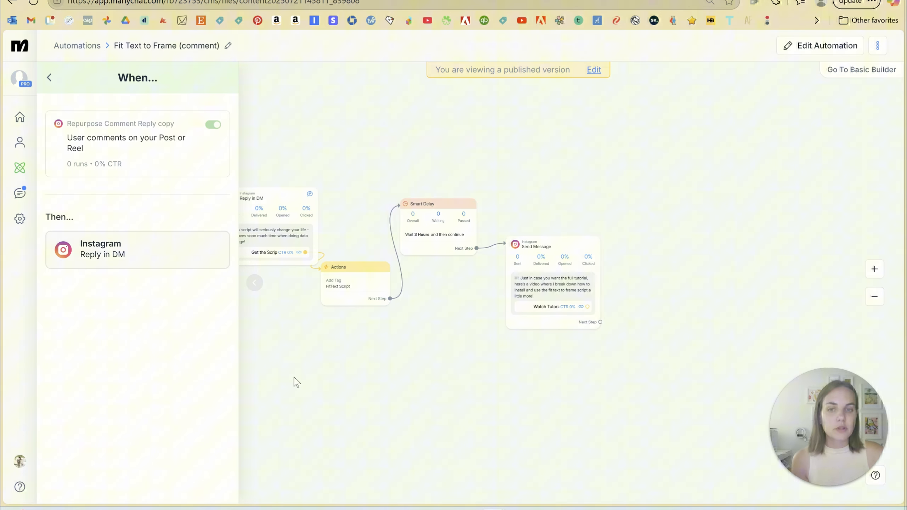
{"action": "left_click_drag", "start_coordinate": [296, 382], "coordinate": [381, 384]}
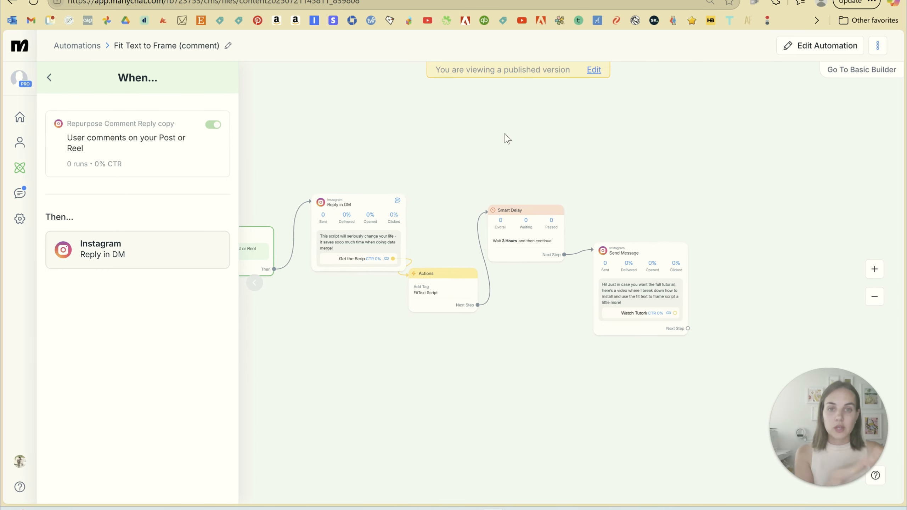
{"action": "left_click_drag", "start_coordinate": [408, 160], "coordinate": [512, 156]}
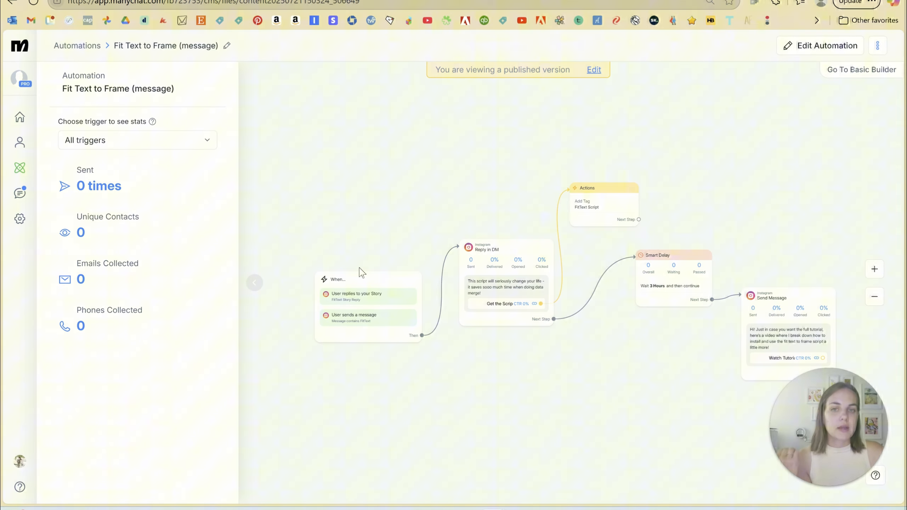
Examine the story reply and message triggers and the connected steps of the "Fit Text to Frame (message)" automation.
{"action": "left_click", "coordinate": [877, 270]}
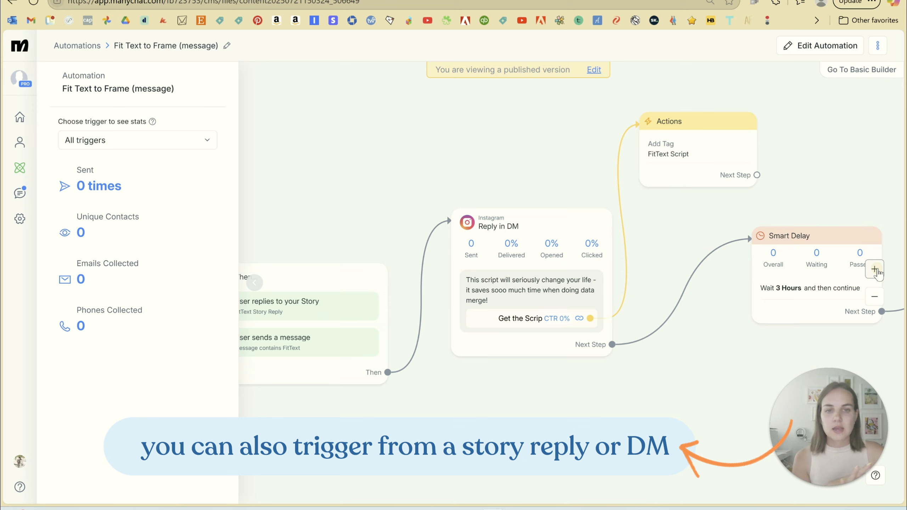
{"action": "left_click", "coordinate": [877, 270]}
{"action": "left_click_drag", "start_coordinate": [417, 339], "coordinate": [731, 234]}
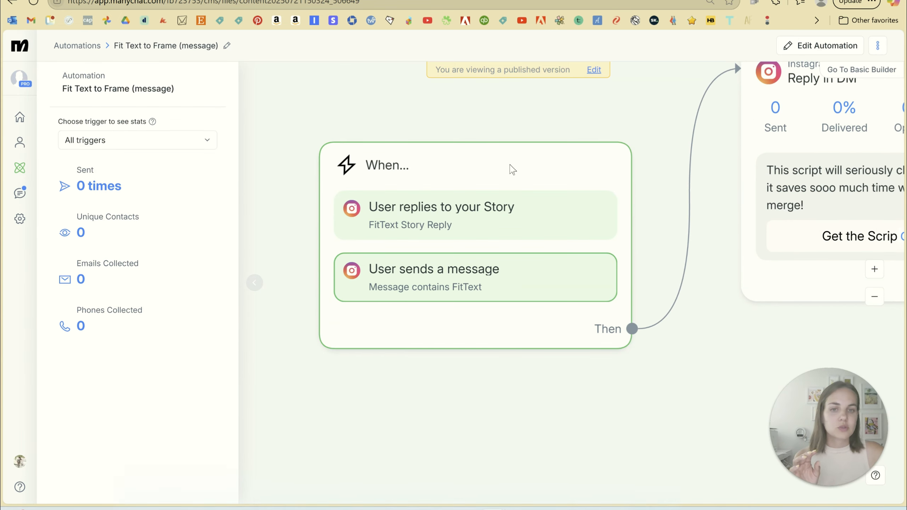
{"action": "left_click", "coordinate": [883, 299]}
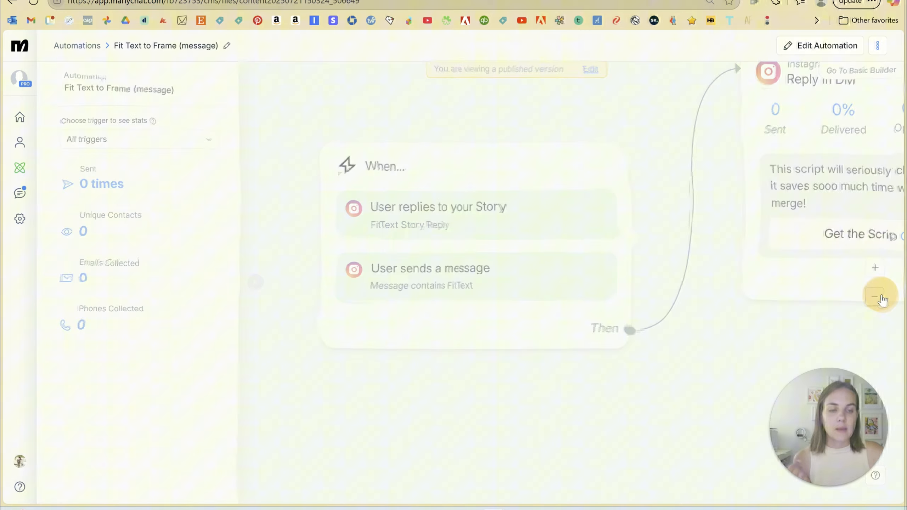
{"action": "left_click", "coordinate": [644, 315]}
{"action": "left_click", "coordinate": [594, 323]}
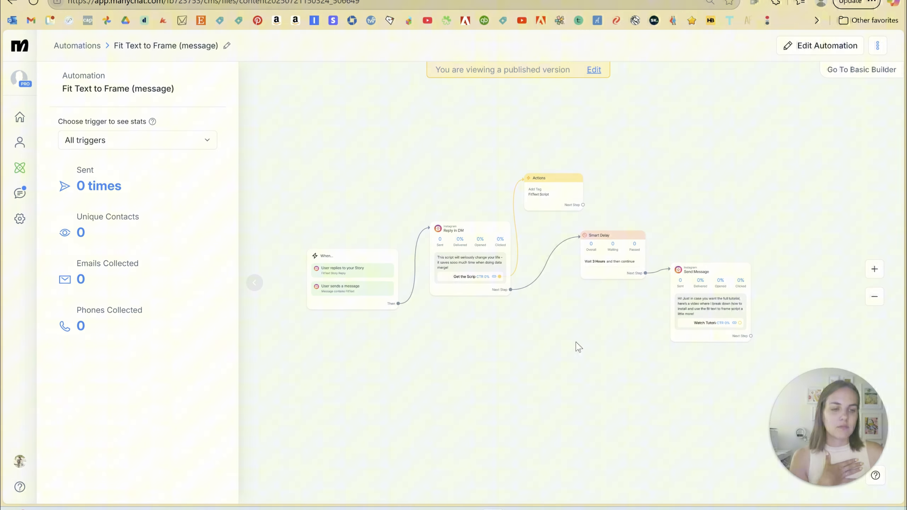
{"action": "left_click_drag", "start_coordinate": [593, 336], "coordinate": [575, 336]}
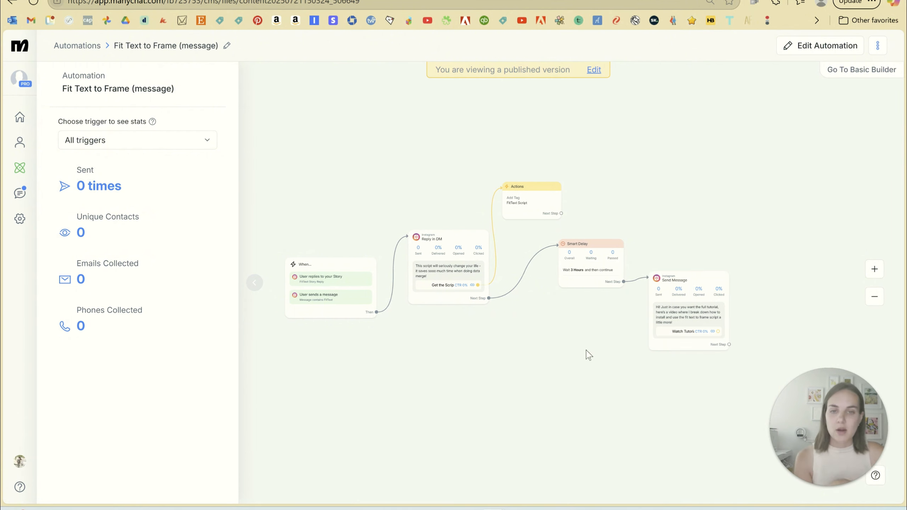
{"action": "left_click_drag", "start_coordinate": [474, 347], "coordinate": [493, 344]}
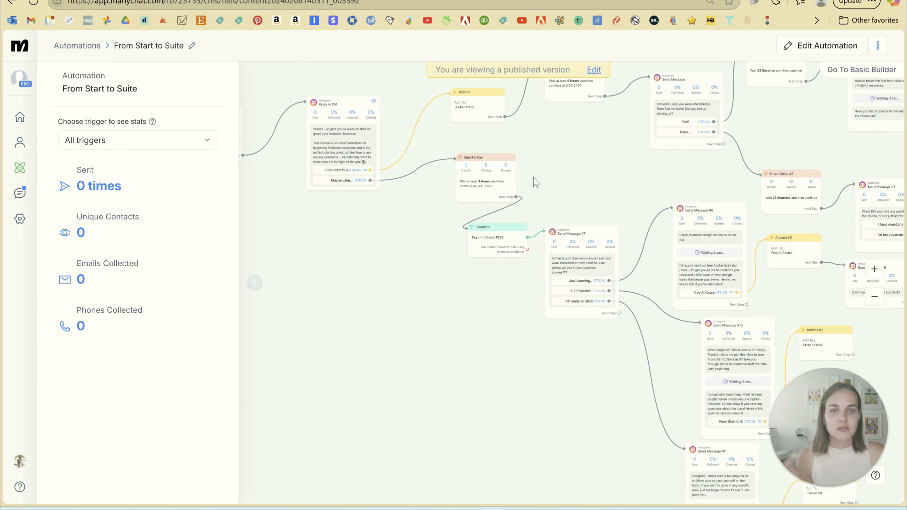
Examine the triggers, DM reply buttons, tag action, Smart Delay and tag condition in the "From Start to Suite" automation.
{"action": "left_click_drag", "start_coordinate": [536, 182], "coordinate": [678, 268]}
{"action": "left_click", "coordinate": [878, 269]}
{"action": "left_click", "coordinate": [879, 269]}
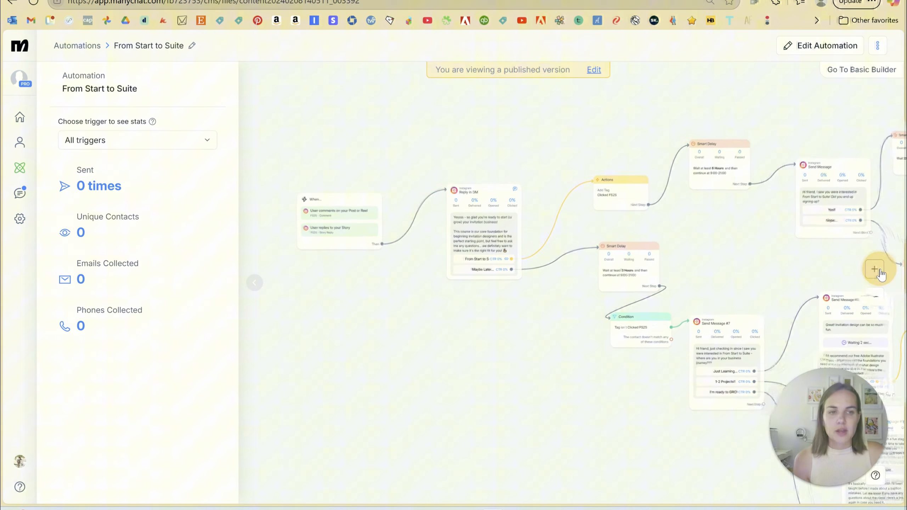
{"action": "left_click_drag", "start_coordinate": [424, 322], "coordinate": [555, 367]}
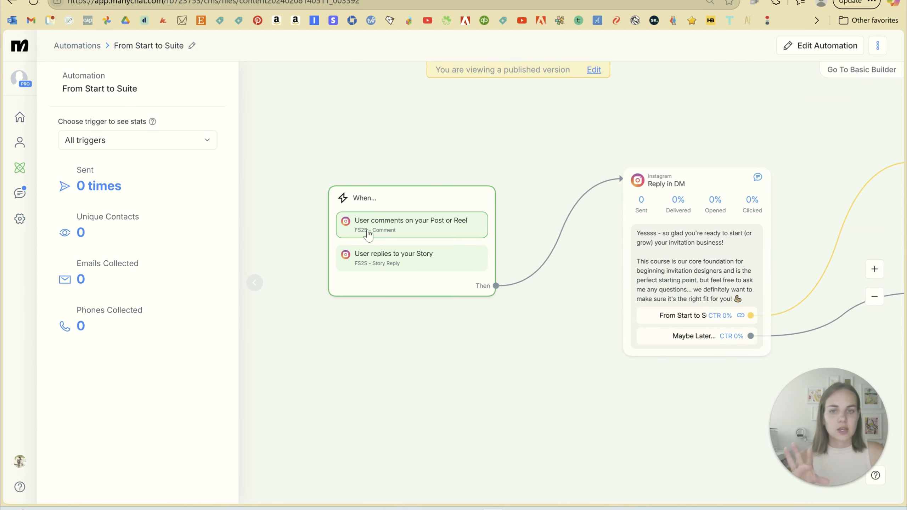
{"action": "left_click_drag", "start_coordinate": [539, 314], "coordinate": [316, 309]}
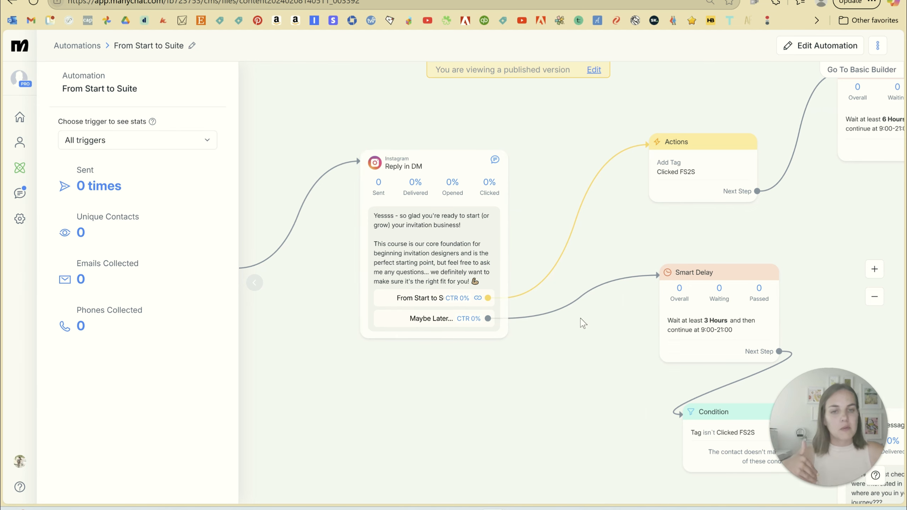
{"action": "left_click_drag", "start_coordinate": [582, 324], "coordinate": [335, 191]}
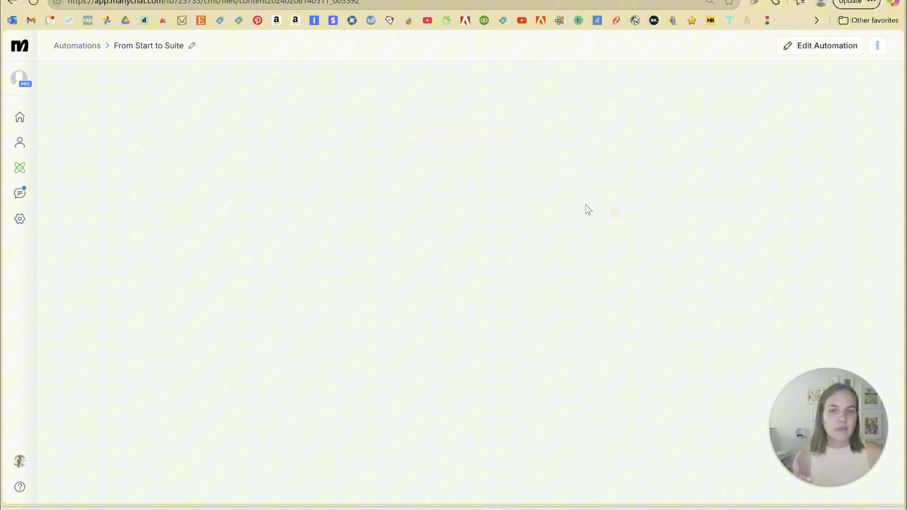
{"action": "left_click", "coordinate": [394, 188]}
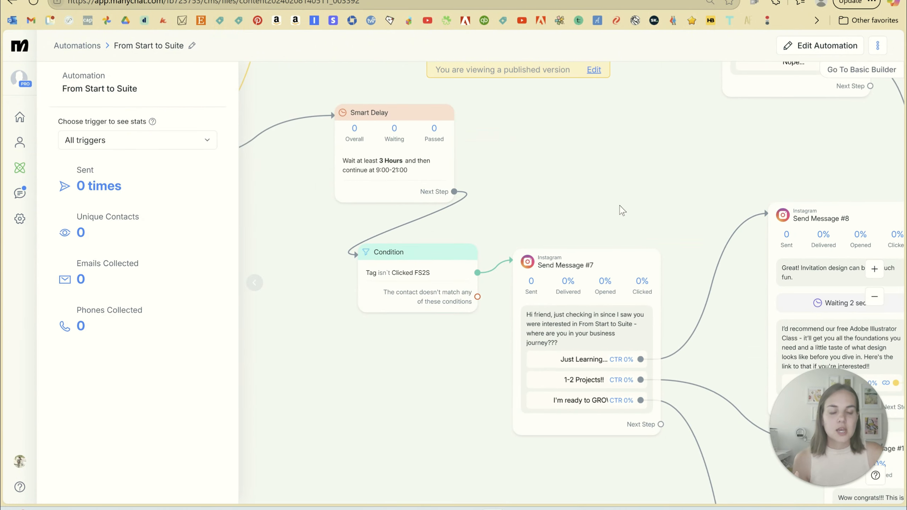
Follow the three answer branches of Send Message #7 and review the complete "From Start to Suite" flow.
{"action": "left_click_drag", "start_coordinate": [621, 209], "coordinate": [487, 141]}
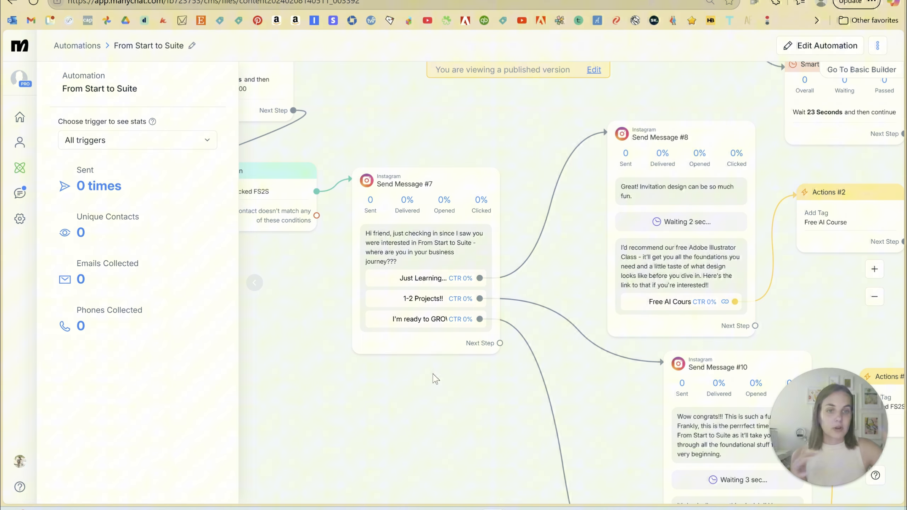
{"action": "left_click_drag", "start_coordinate": [537, 287], "coordinate": [439, 274]}
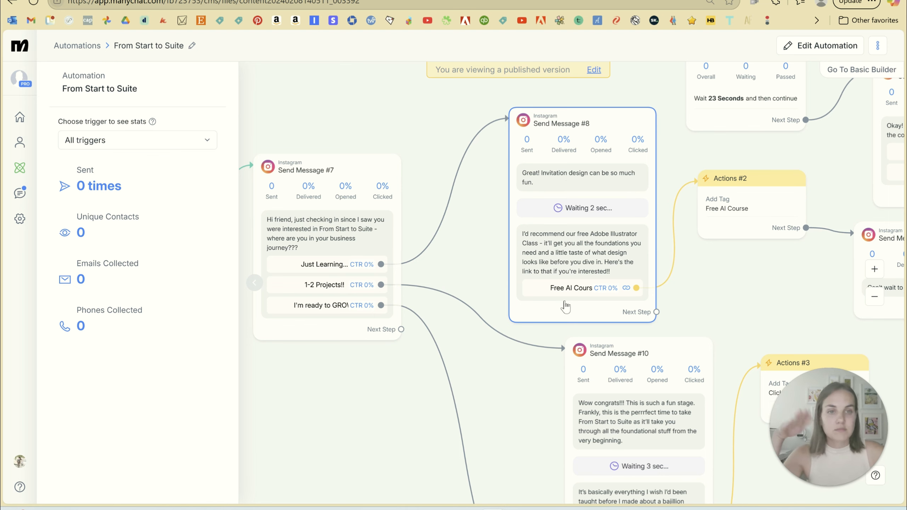
{"action": "left_click_drag", "start_coordinate": [732, 282], "coordinate": [481, 281]}
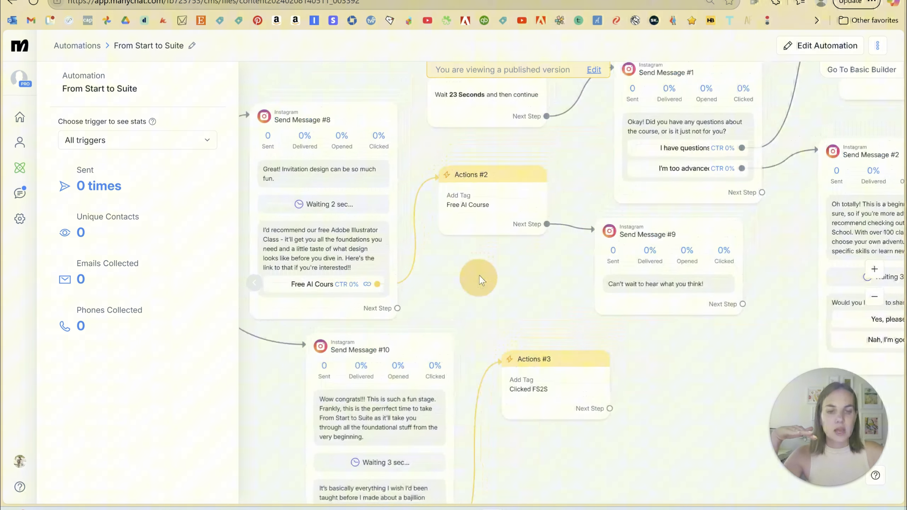
{"action": "left_click_drag", "start_coordinate": [558, 317], "coordinate": [833, 166]}
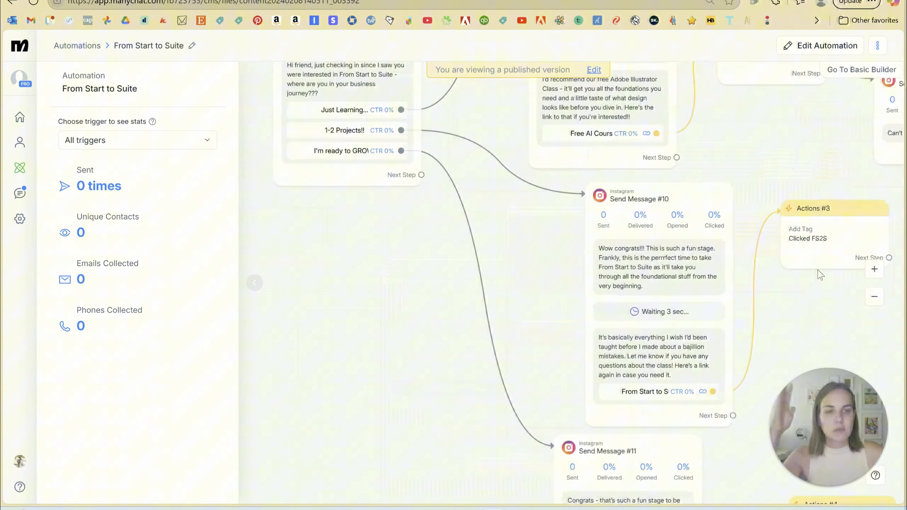
{"action": "left_click_drag", "start_coordinate": [361, 381], "coordinate": [373, 326]}
{"action": "left_click", "coordinate": [875, 297]}
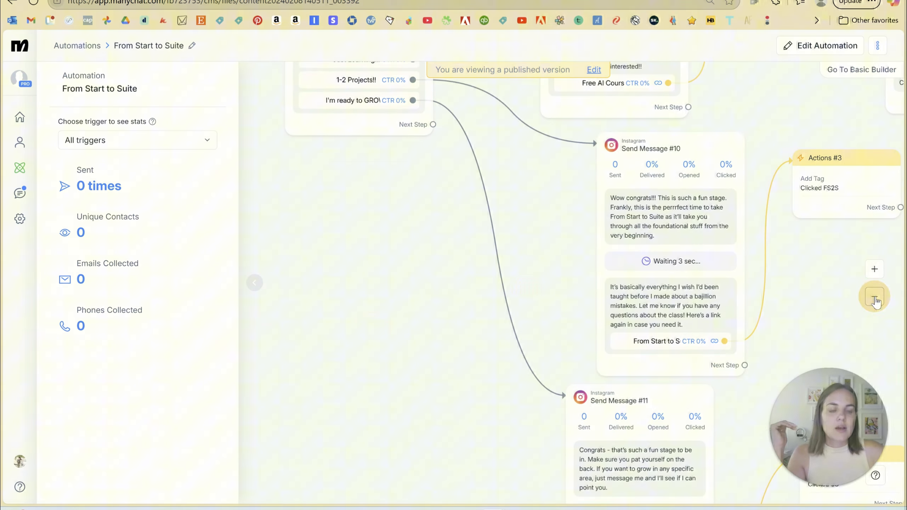
{"action": "left_click", "coordinate": [874, 296]}
{"action": "left_click", "coordinate": [874, 297]}
{"action": "left_click", "coordinate": [874, 297]}
{"action": "left_click_drag", "start_coordinate": [597, 319], "coordinate": [635, 367]}
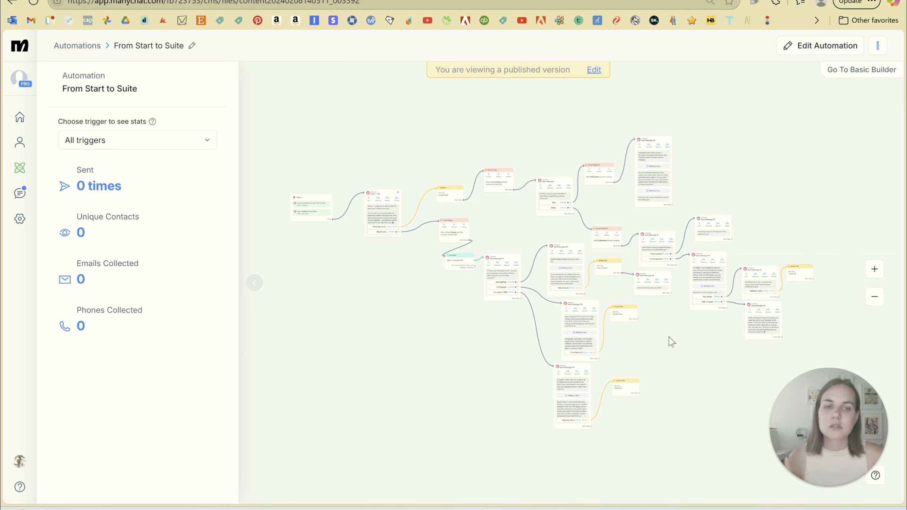
{"action": "left_click_drag", "start_coordinate": [676, 347], "coordinate": [662, 348]}
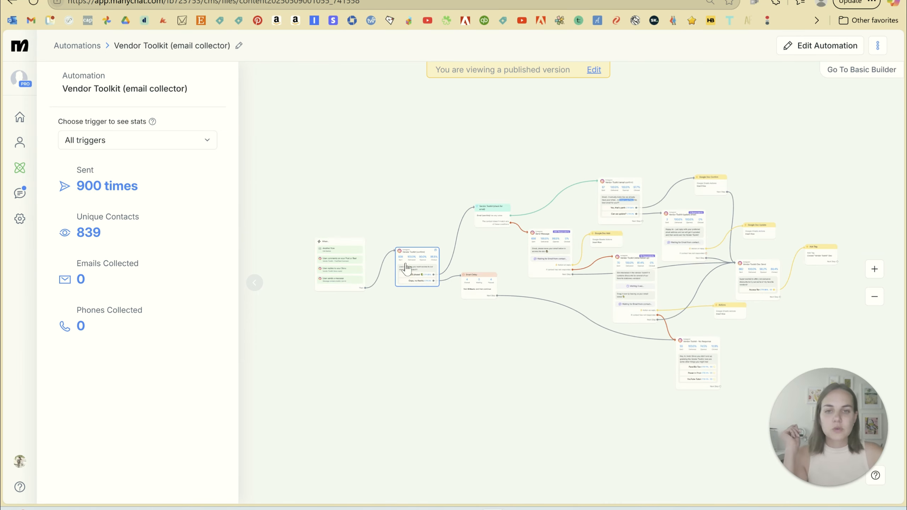
Examine the confirmation message's statistics, the email check condition, the email request and the Google Sheets action in "Vendor Toolkit (email collector)".
{"action": "left_click", "coordinate": [407, 268]}
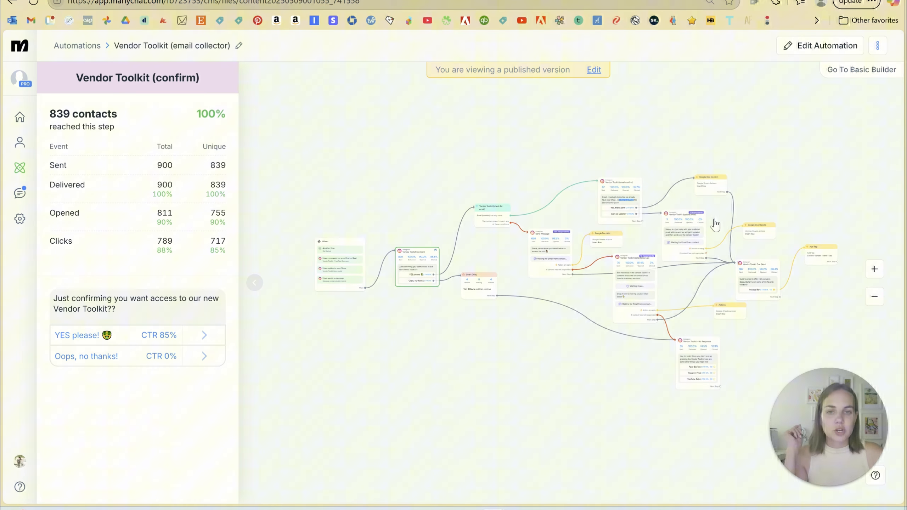
{"action": "left_click", "coordinate": [874, 269]}
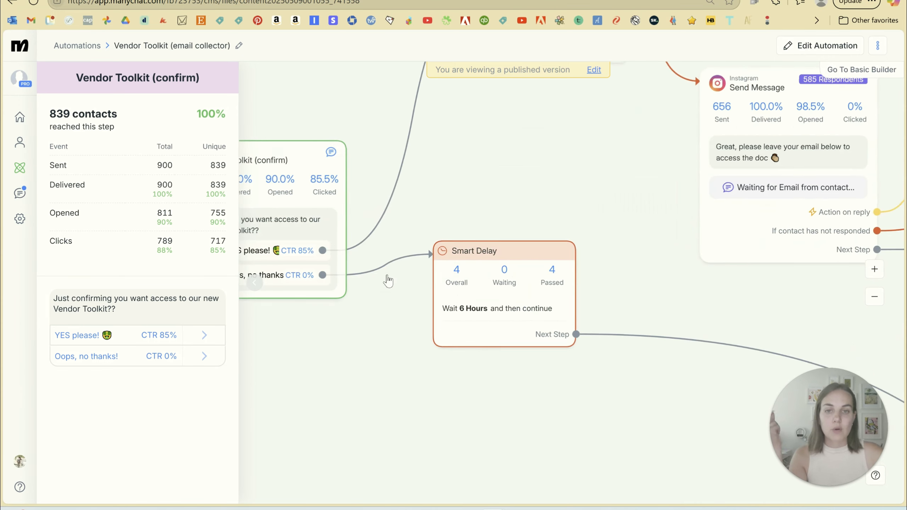
{"action": "left_click_drag", "start_coordinate": [303, 354], "coordinate": [539, 381]}
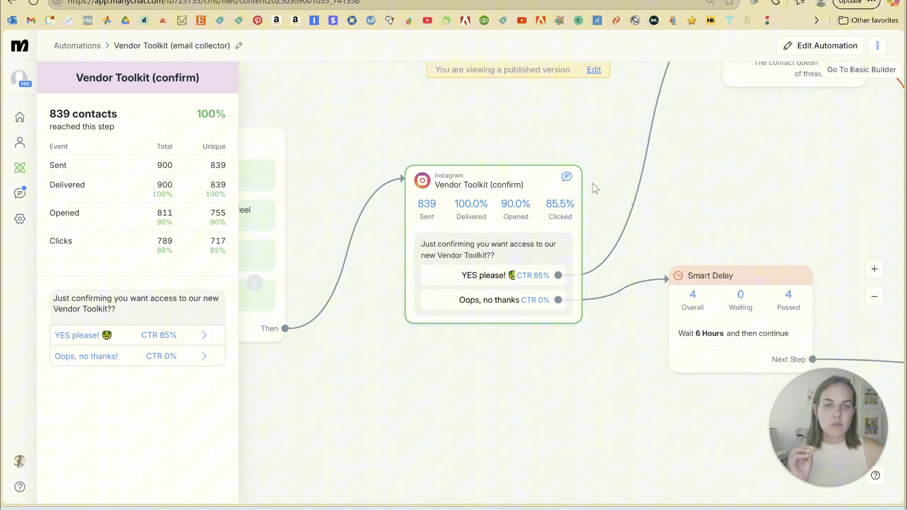
{"action": "left_click_drag", "start_coordinate": [592, 183], "coordinate": [595, 199]}
{"action": "left_click_drag", "start_coordinate": [716, 231], "coordinate": [355, 232]}
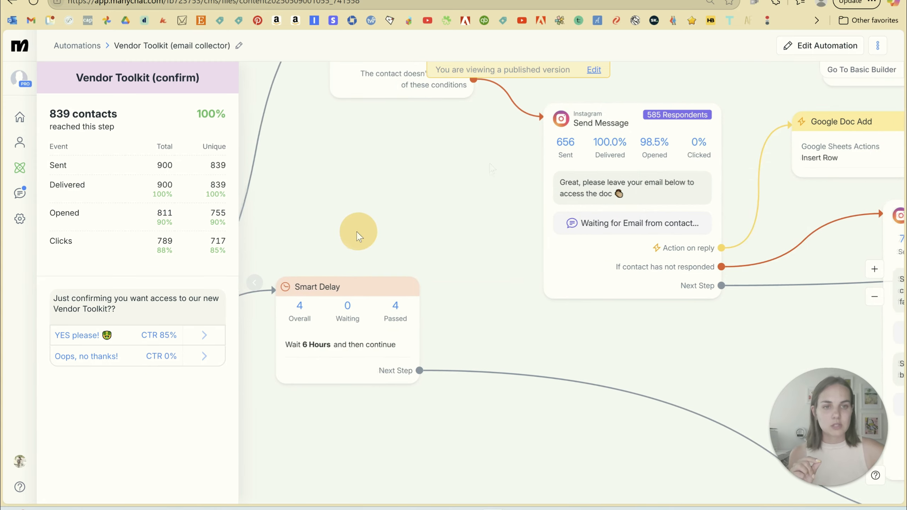
{"action": "left_click_drag", "start_coordinate": [757, 130], "coordinate": [731, 176]}
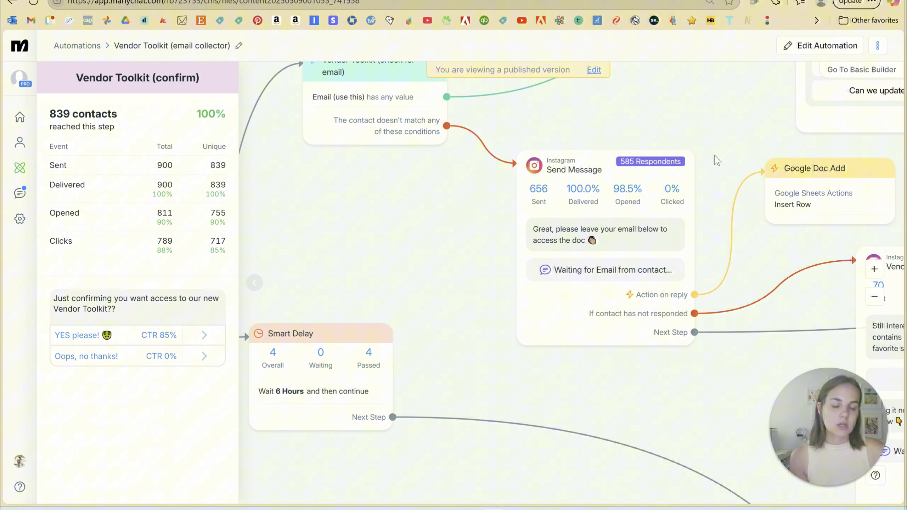
{"action": "left_click_drag", "start_coordinate": [711, 161], "coordinate": [652, 207]}
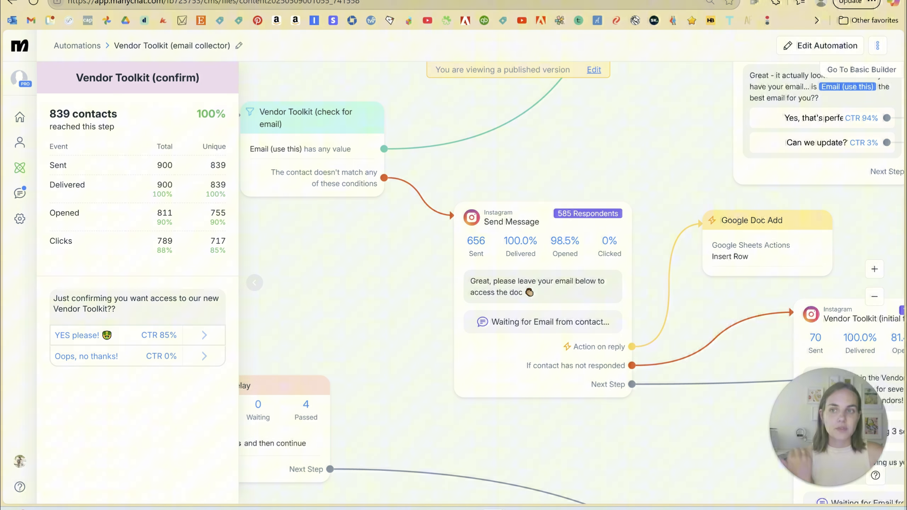
Return to the My Automations list and browse the existing automations.
{"action": "left_click", "coordinate": [20, 168]}
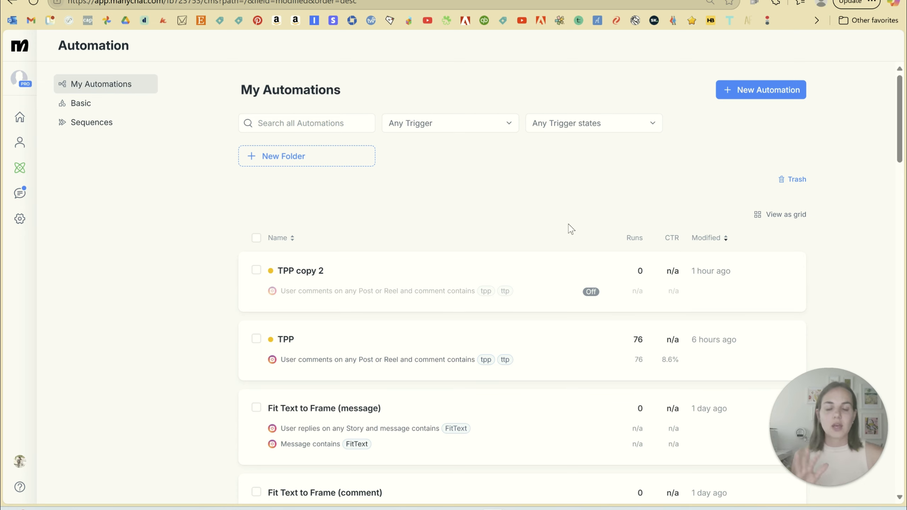
{"action": "scroll", "coordinate": [571, 189], "scroll_direction": "down", "scroll_amount": 10}
{"action": "scroll", "coordinate": [569, 190], "scroll_direction": "up", "scroll_amount": 10}
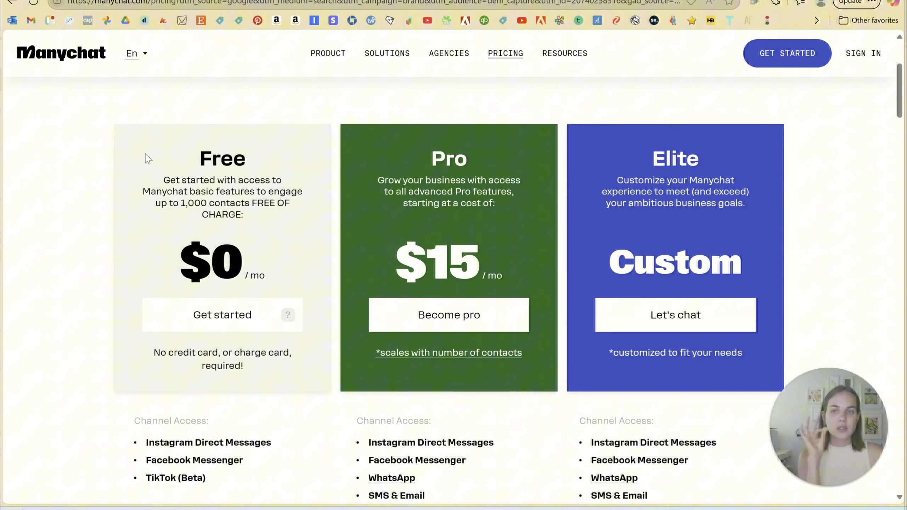
Examine the Free plan's contact limit on the Manychat pricing page.
{"action": "left_click_drag", "start_coordinate": [155, 201], "coordinate": [222, 204]}
{"action": "left_click", "coordinate": [222, 204]}
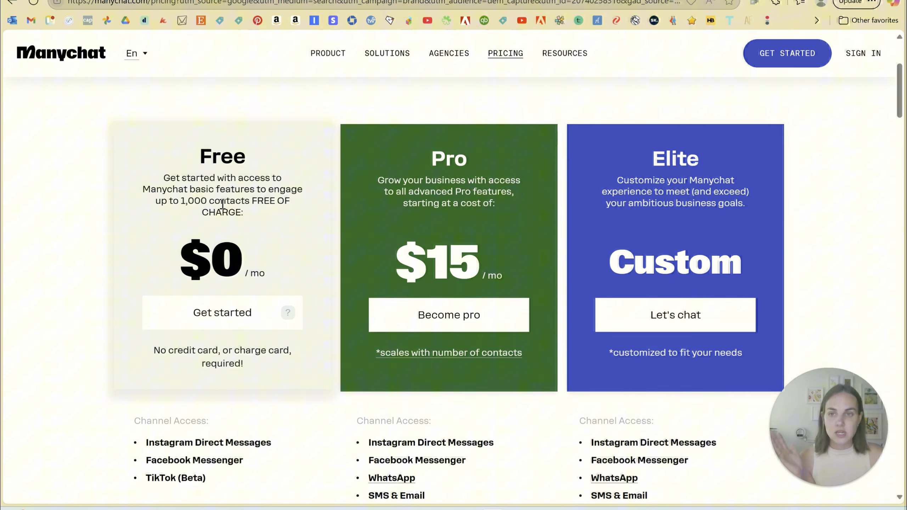